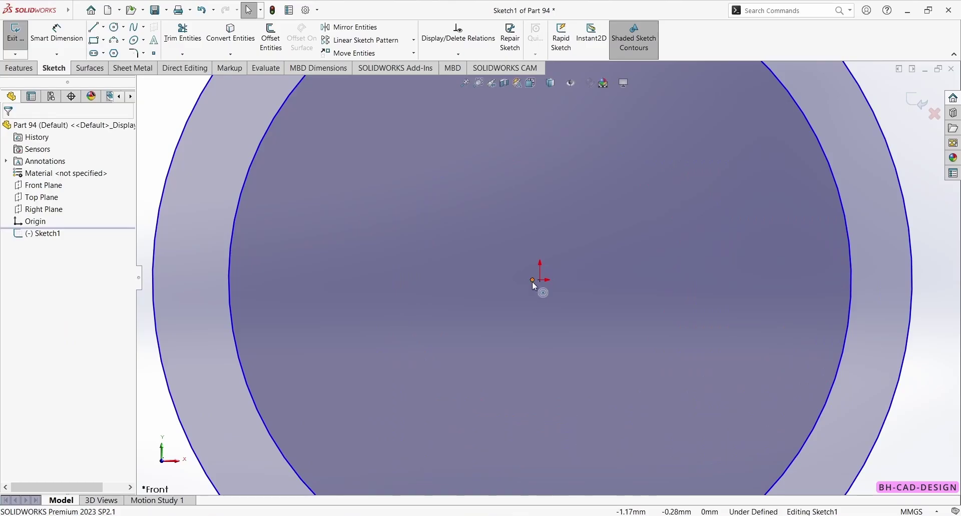
Add a coincident relation between the circles' centre point and the sketch origin.
ctrl+click(540, 281)
click(608, 235)
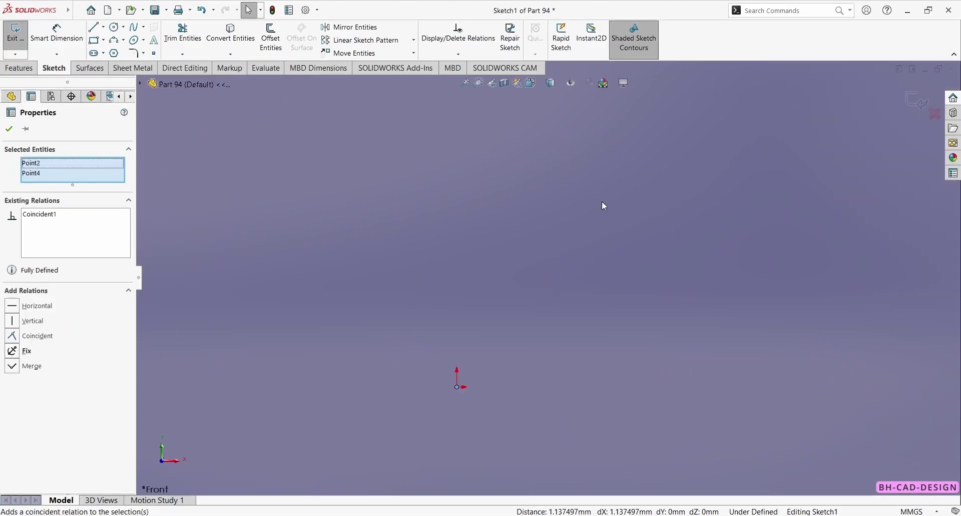
scroll(602, 202, up, 8)
Check the reference drawing and dimension the inner circle's diameter at 88 mm.
right_drag(642, 248, 703, 153)
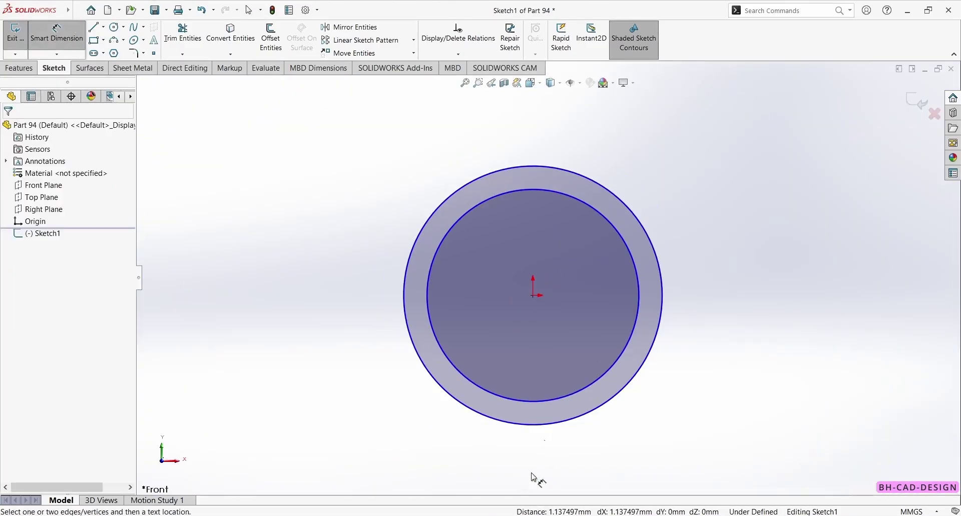
key(alt+Tab)
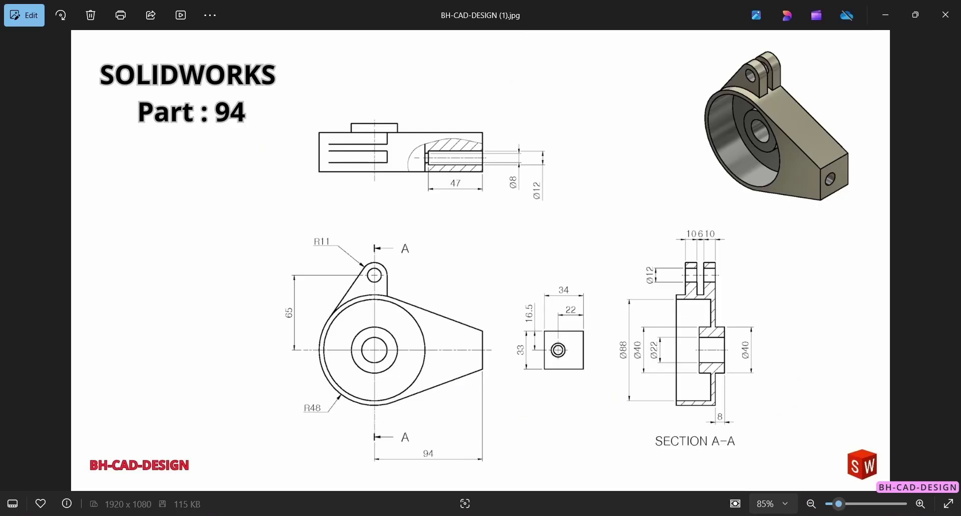
key(alt+Tab)
click(638, 287)
click(711, 173)
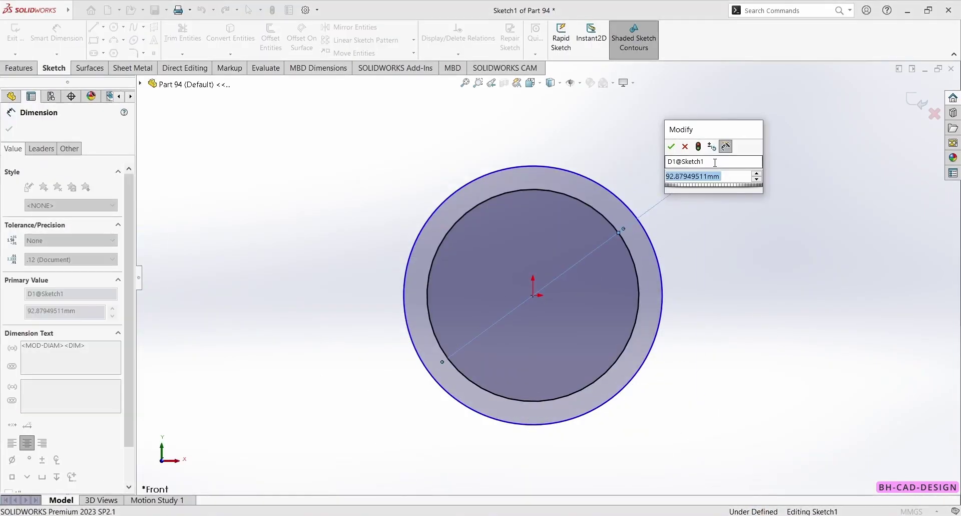
text(88)
key(Return)
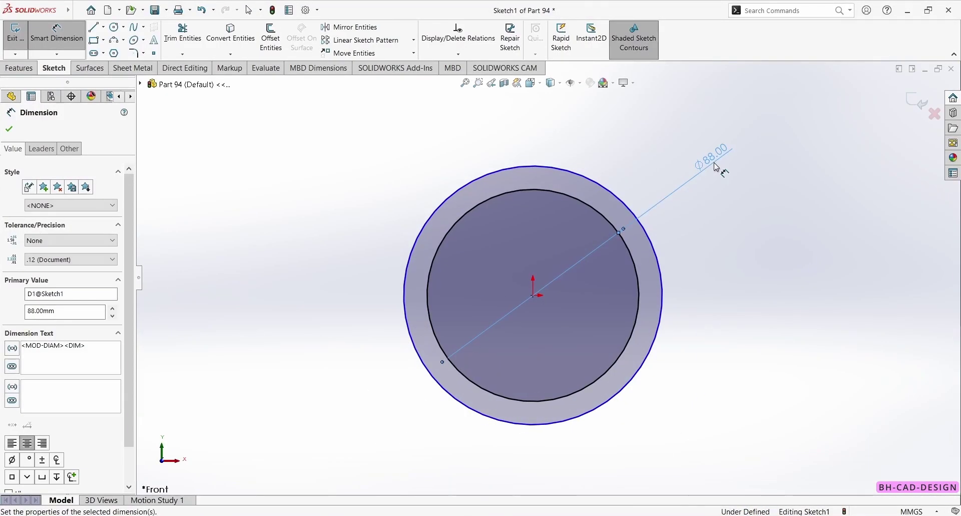
Dimension the outer circle's diameter at 96 mm.
click(647, 230)
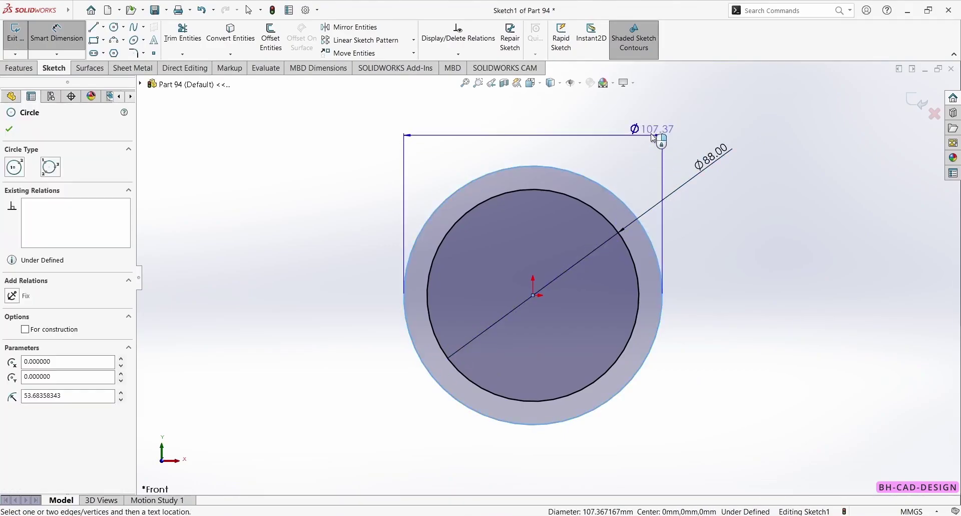
click(649, 130)
text(96)
key(Return)
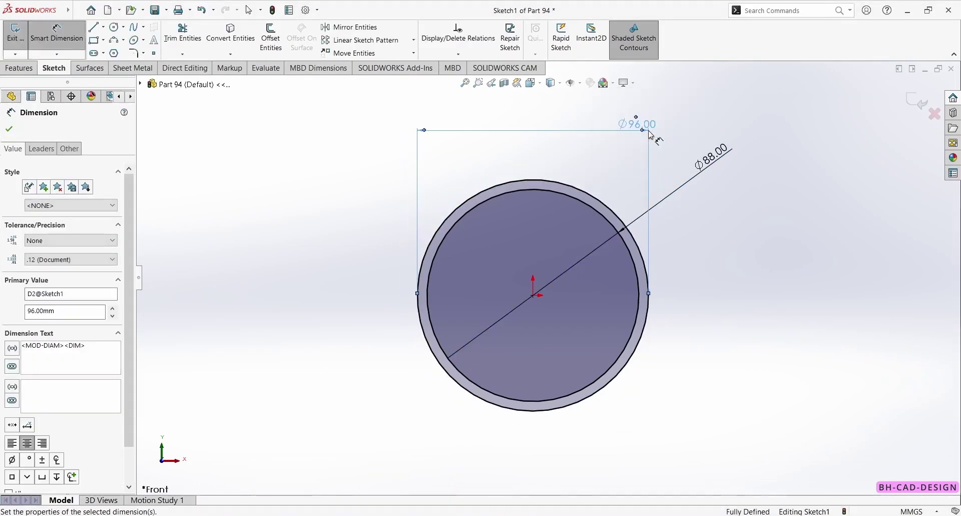
Sketch a horizontal centerline about 135 mm long from the origin out past the circles, toward positive X.
scroll(543, 296, up, 2)
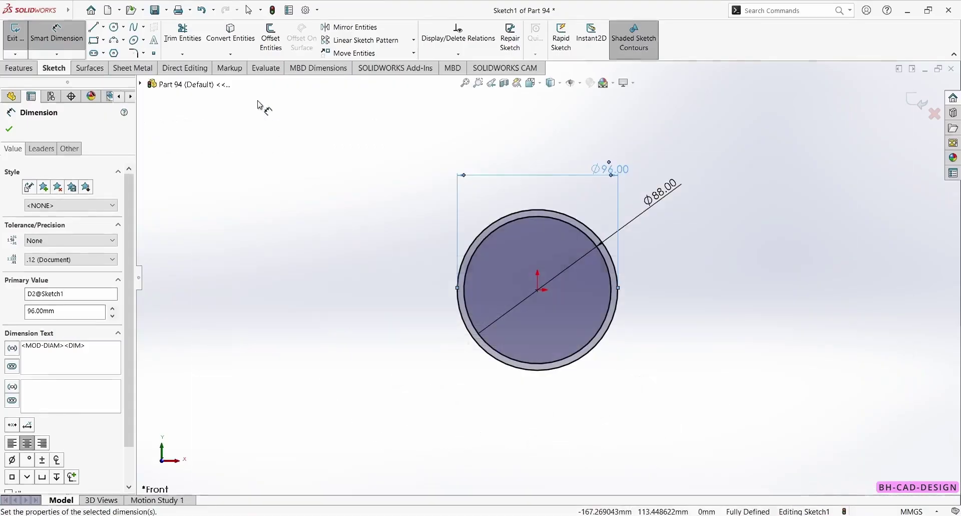
click(103, 27)
click(120, 54)
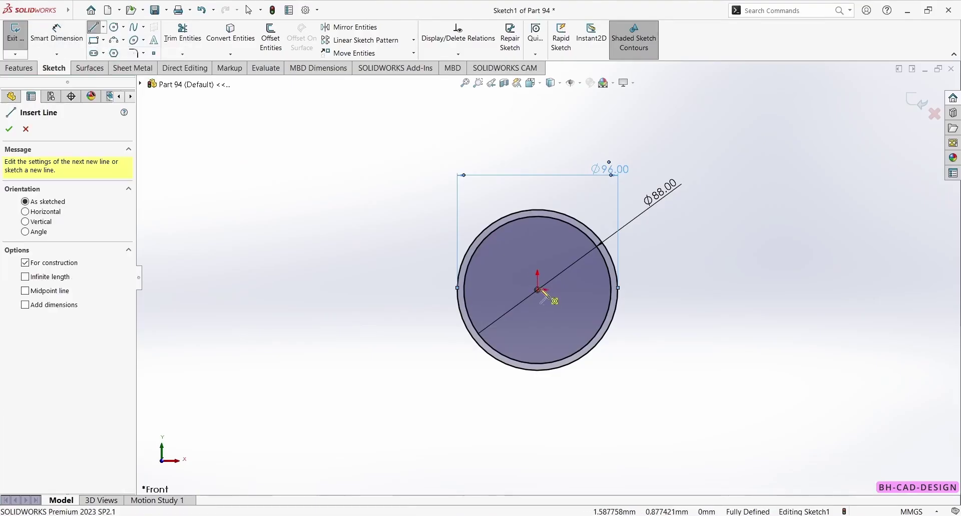
click(537, 289)
click(770, 290)
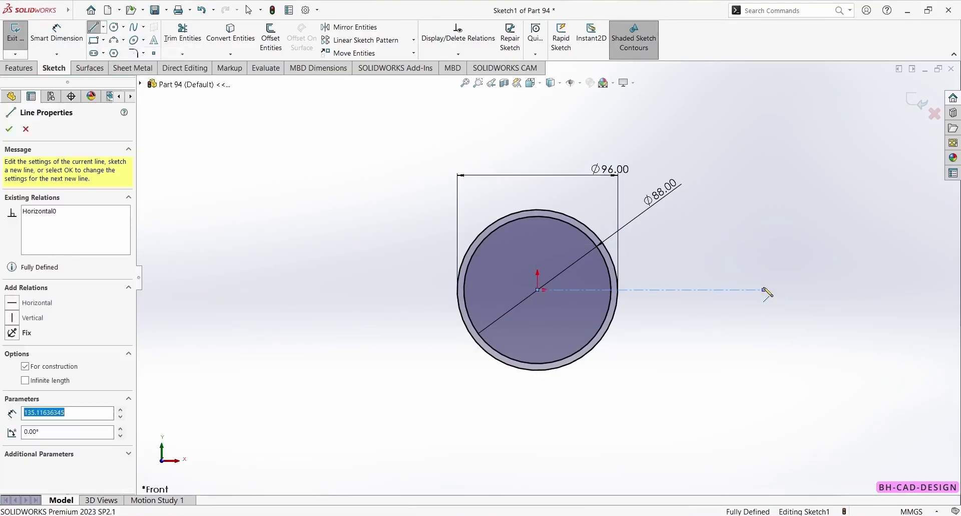
key(Escape)
Sketch a vertical line about 30 mm long across the centerline's outer end and a line from its lower end tangent to the outer circle.
click(95, 27)
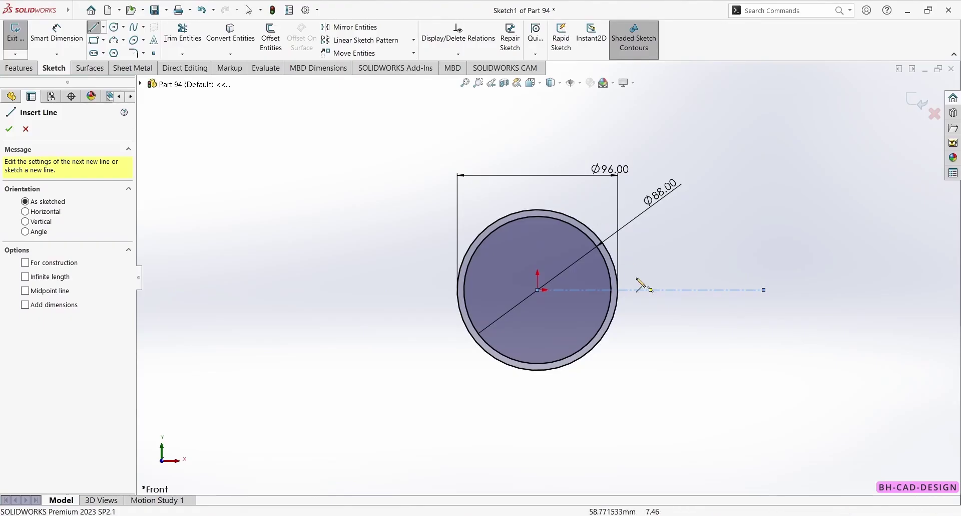
click(764, 290)
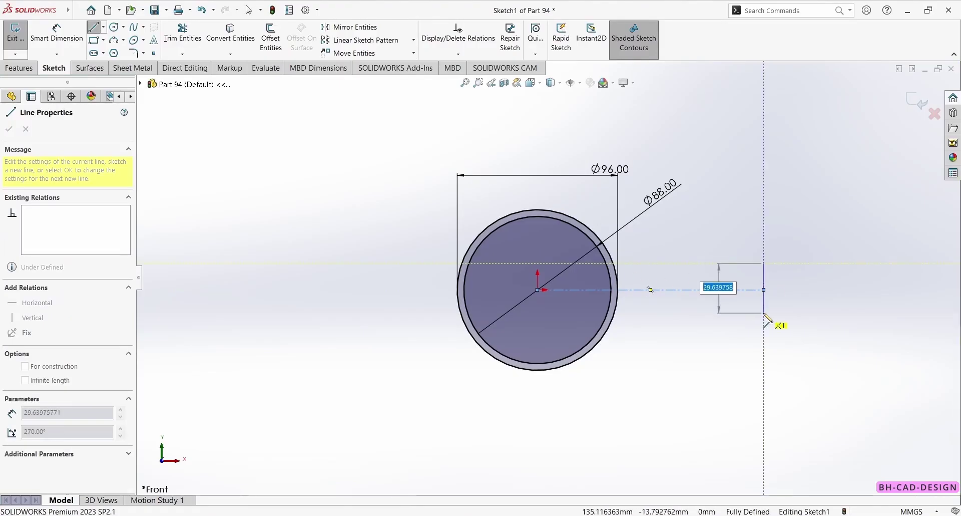
click(764, 313)
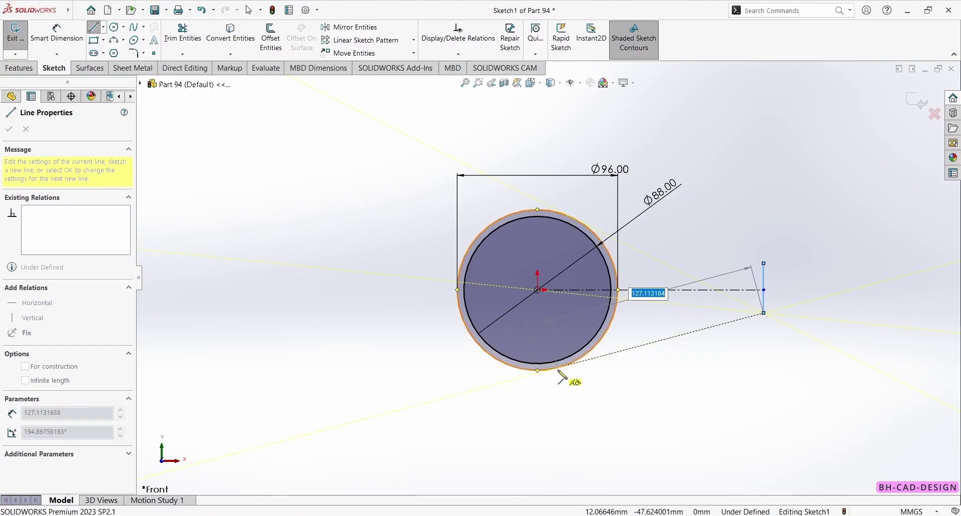
click(559, 371)
key(Escape)
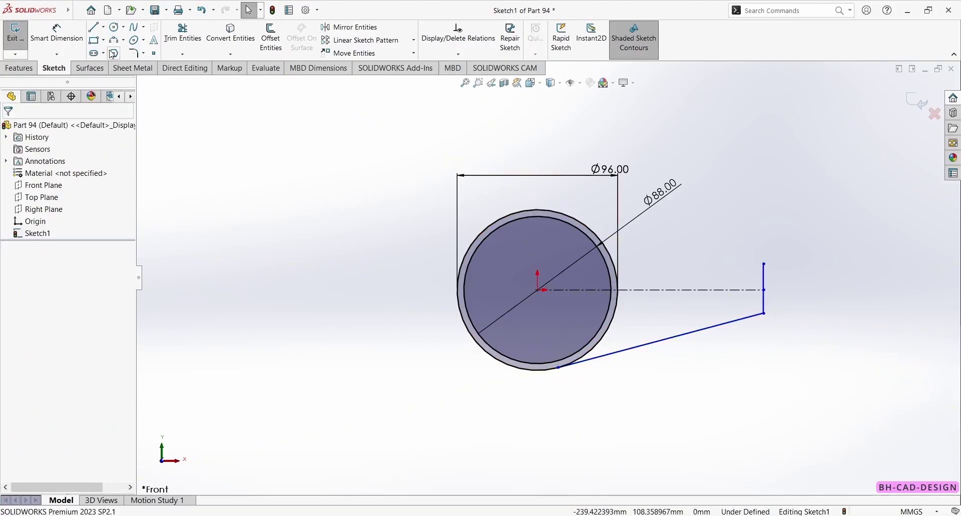
Sketch a line from the vertical line's upper end to the upper side of the outer circle.
click(97, 29)
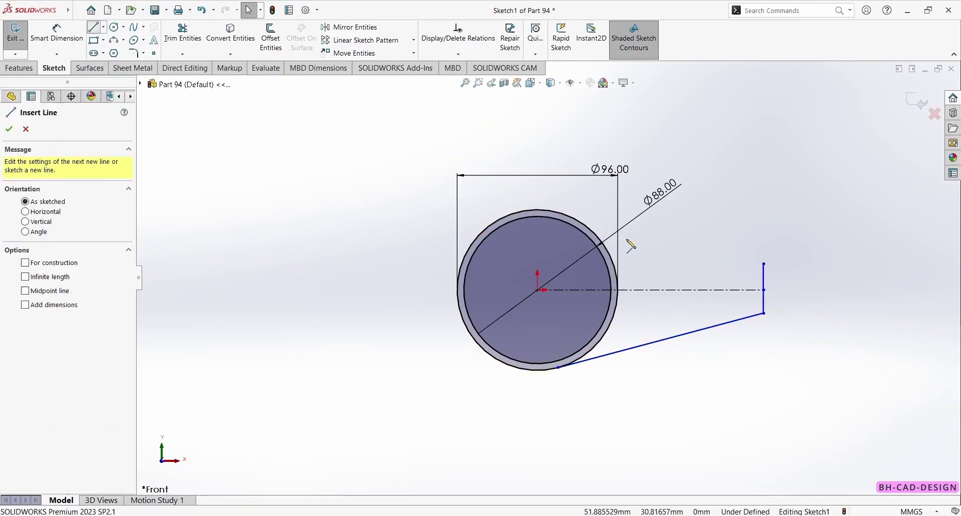
click(763, 263)
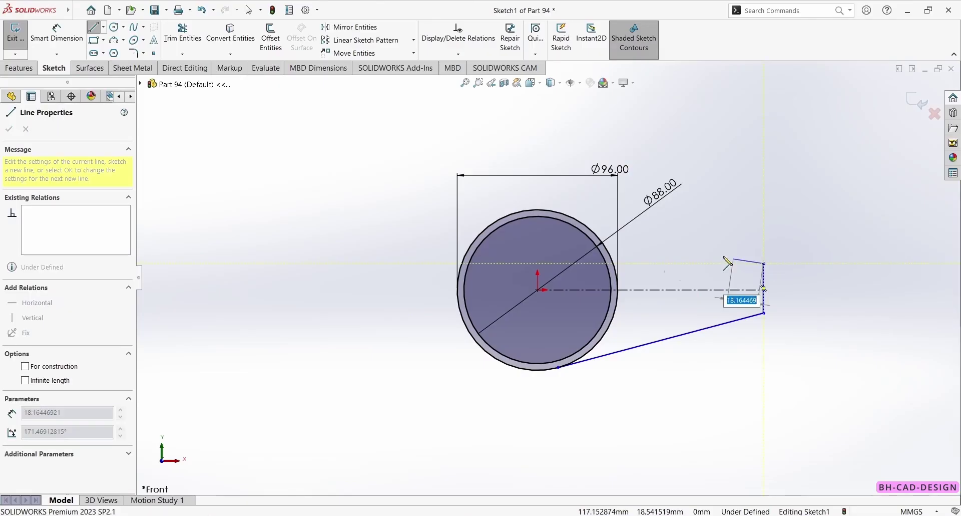
click(565, 216)
key(Escape)
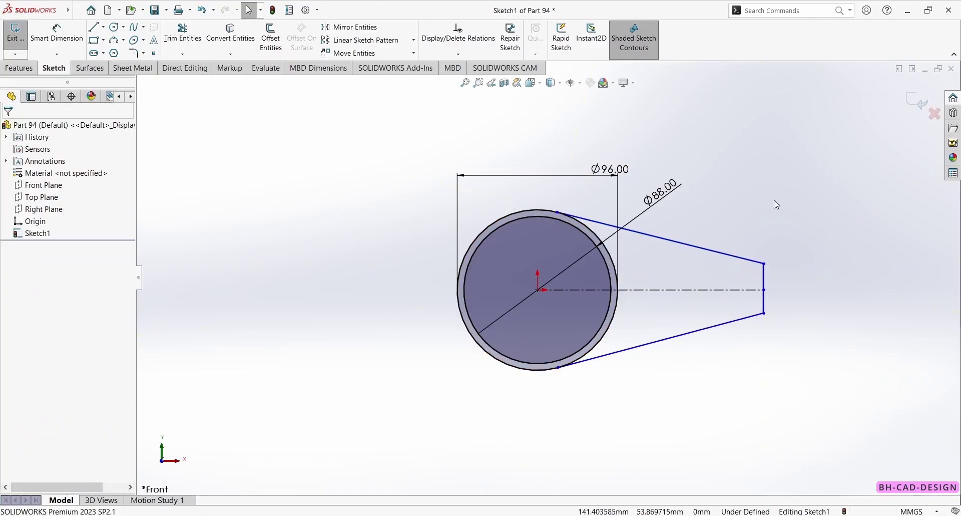
Check the reference drawing and dimension the vertical end line's length at 33 mm.
key(d)
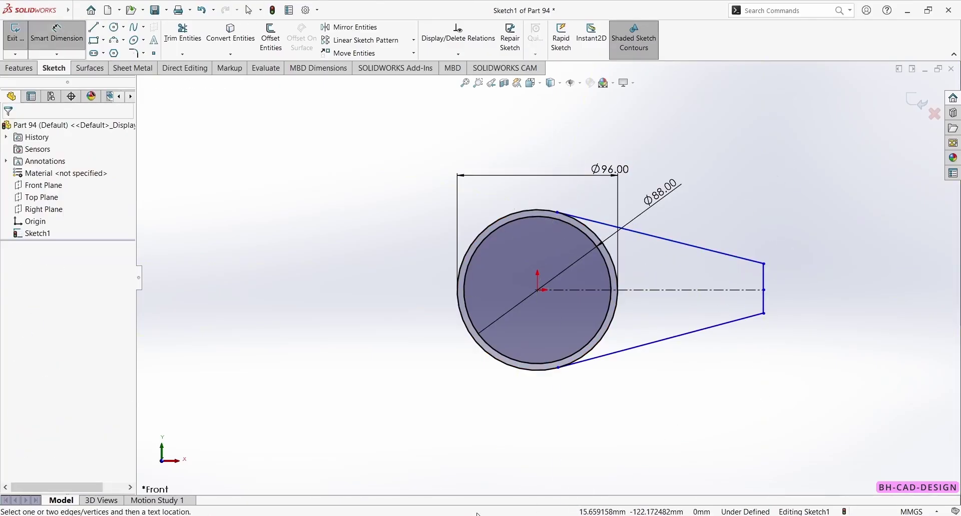
key(alt+Tab)
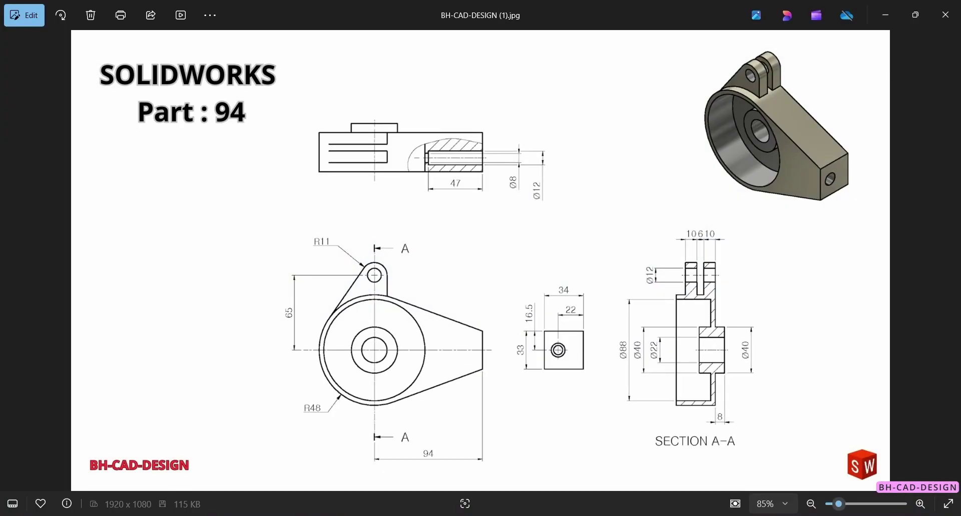
key(alt+Tab)
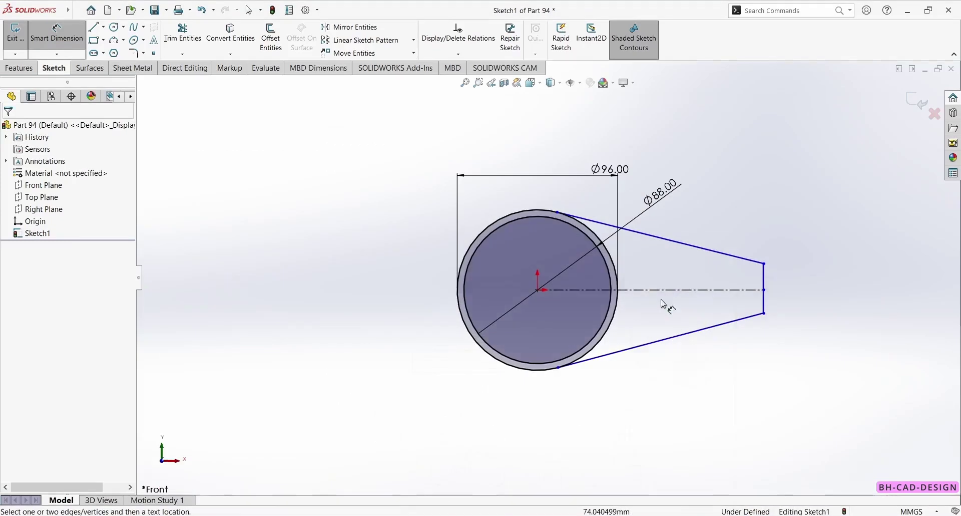
click(763, 303)
click(789, 296)
text(33)
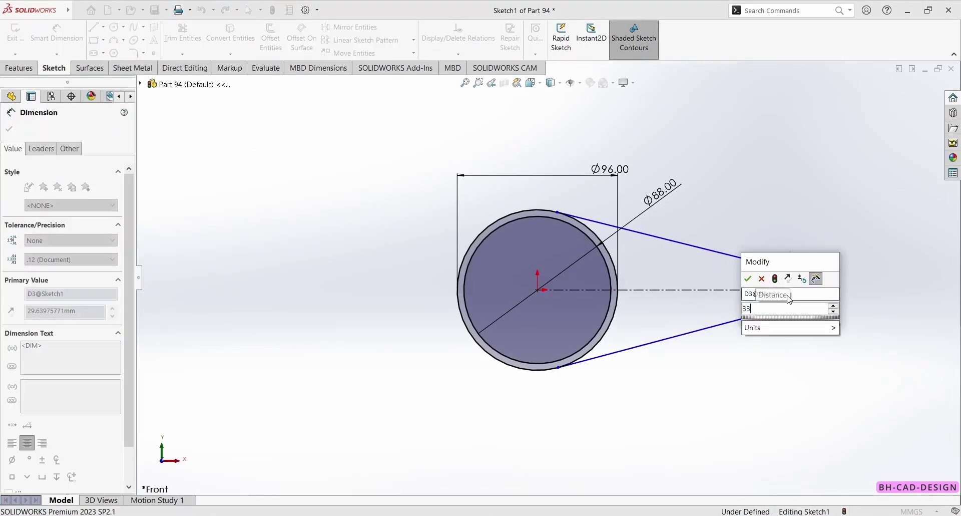
key(Return)
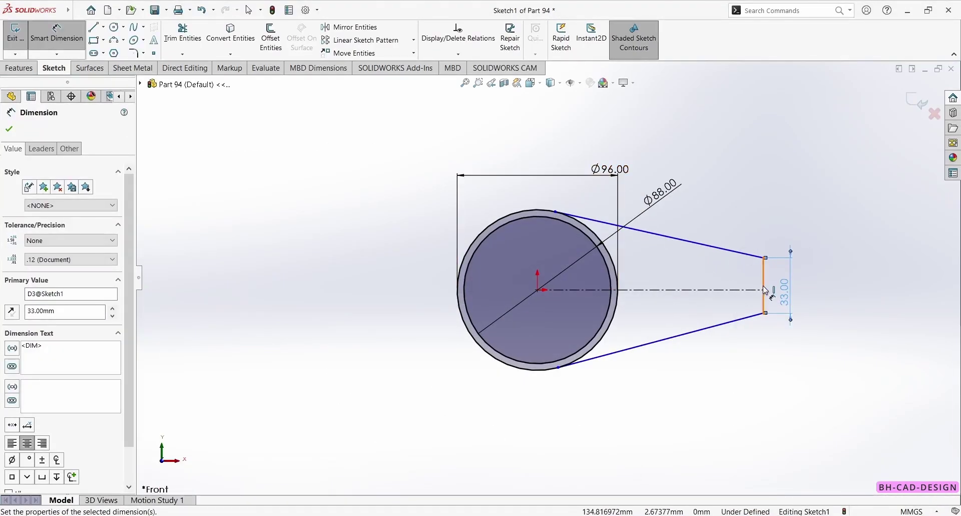
Dimension the horizontal distance from the origin to the vertical end line at 94 mm.
click(764, 290)
click(537, 289)
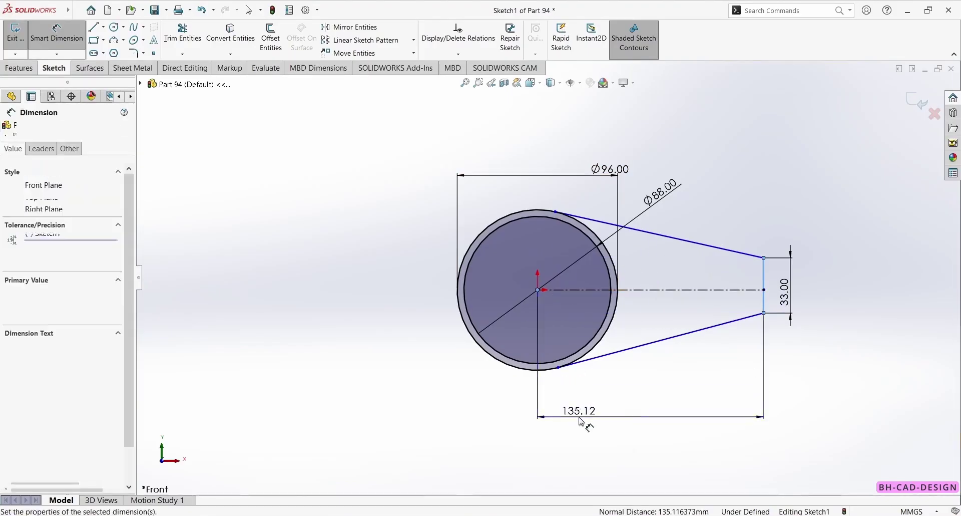
click(581, 422)
text(94)
key(Return)
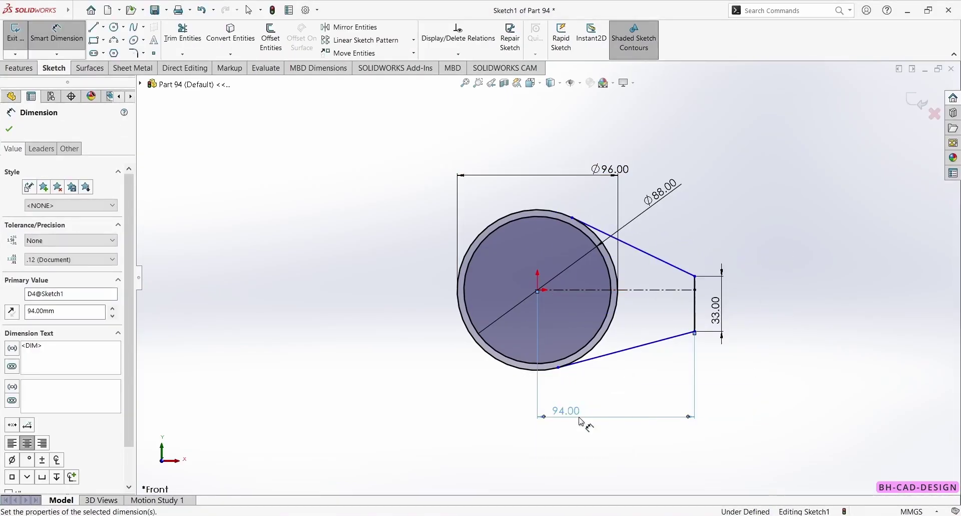
key(Escape)
Make the vertical line's two endpoints symmetric about the horizontal centerline.
click(691, 294)
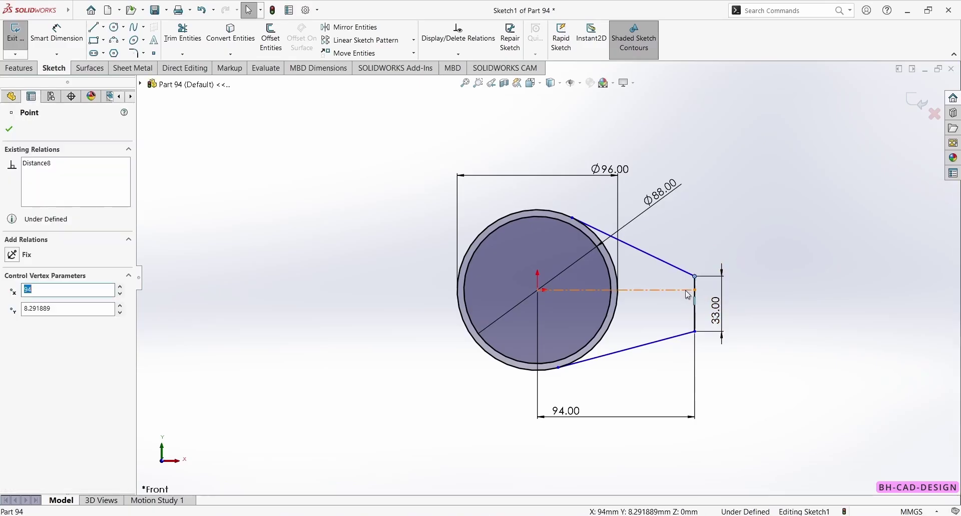
ctrl+click(687, 291)
ctrl+click(694, 331)
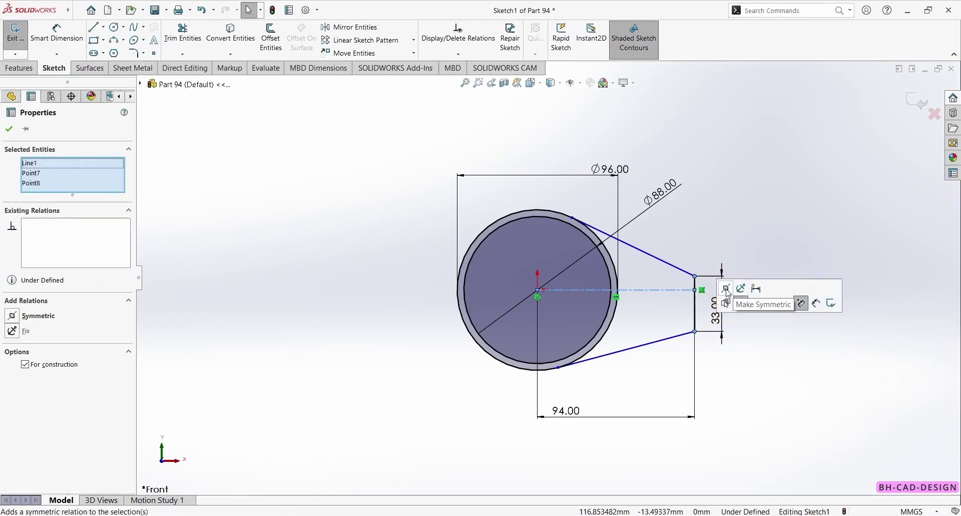
click(729, 293)
key(Escape)
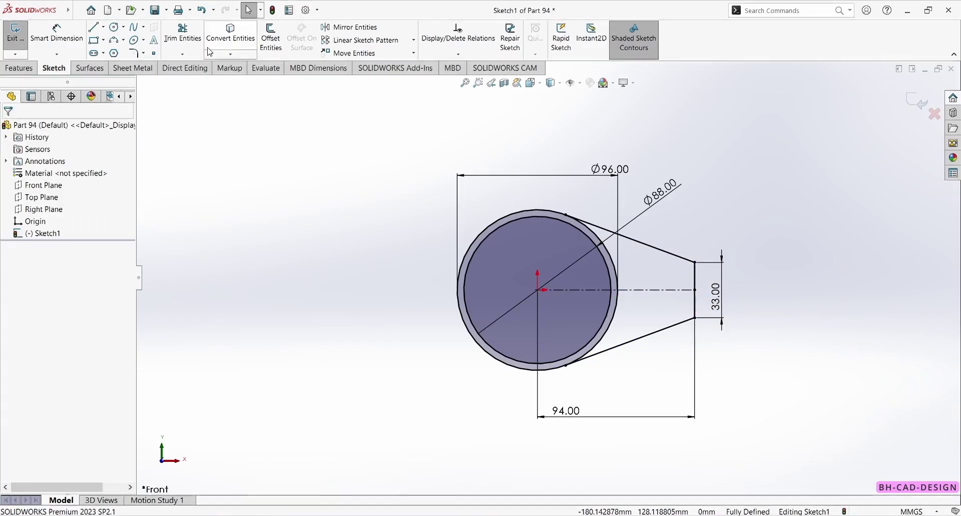
Trim away the outer circle's arc between the two sloped lines.
click(183, 33)
mouse_move(646, 273)
mouse_down()
mouse_move(617, 272)
mouse_move(643, 326)
mouse_move(610, 325)
mouse_move(648, 317)
mouse_up()
Check the reference drawing and sketch two concentric circles centred on the origin inside the 88 mm circle.
key(alt+Tab)
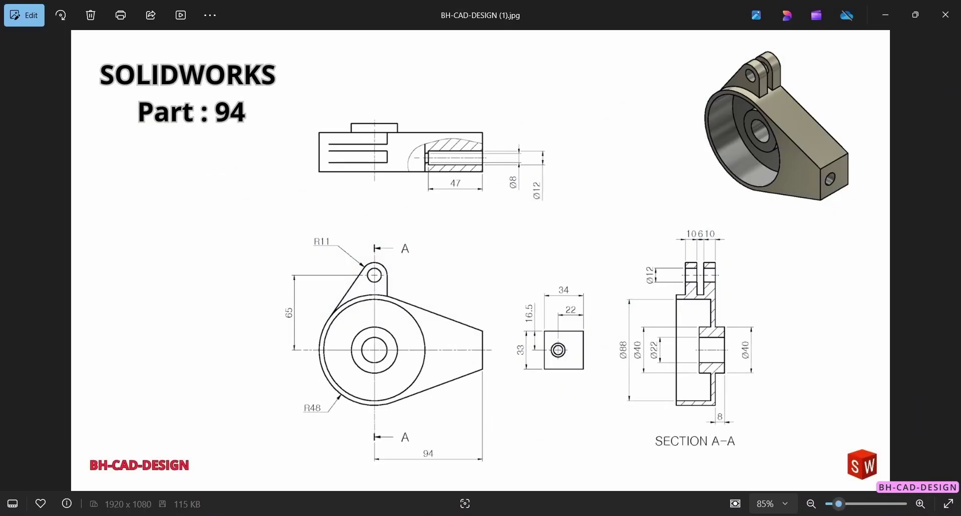
key(alt+Tab)
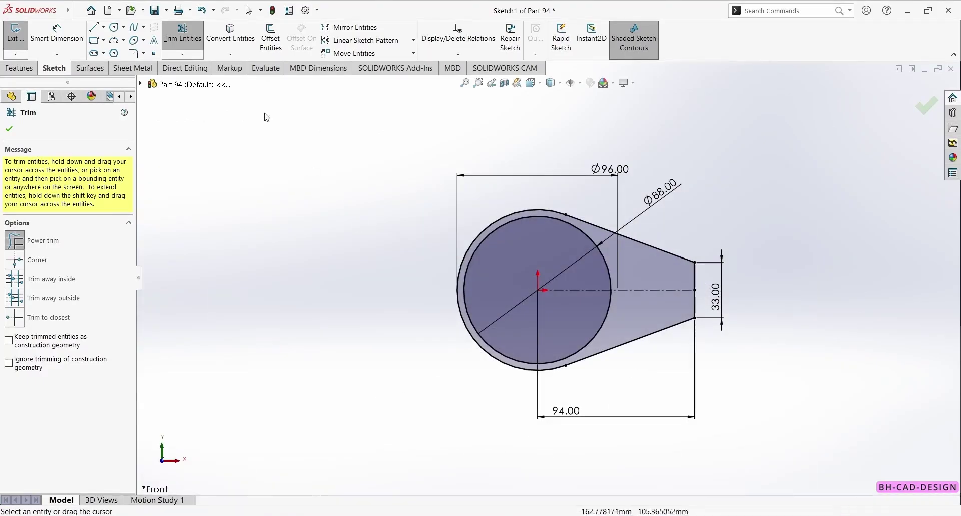
click(113, 26)
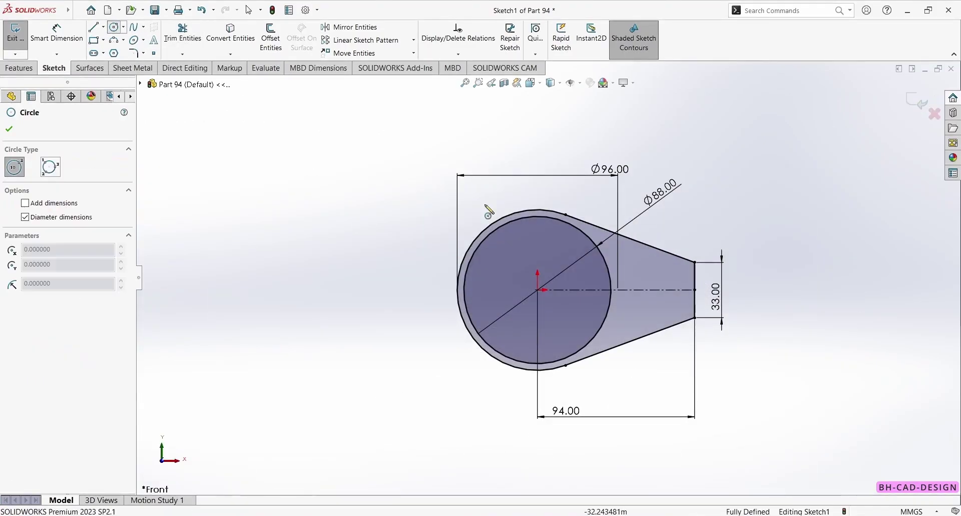
click(537, 290)
click(561, 265)
click(538, 290)
click(549, 269)
Dimension the larger of the two new central circles at 40 mm diameter.
right_drag(338, 350, 338, 321)
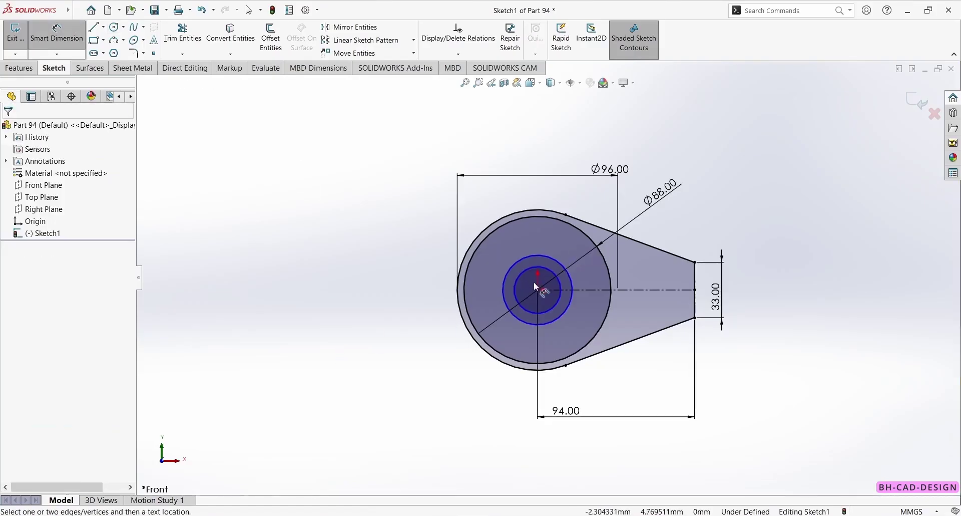
click(503, 295)
click(328, 223)
text(40)
key(Return)
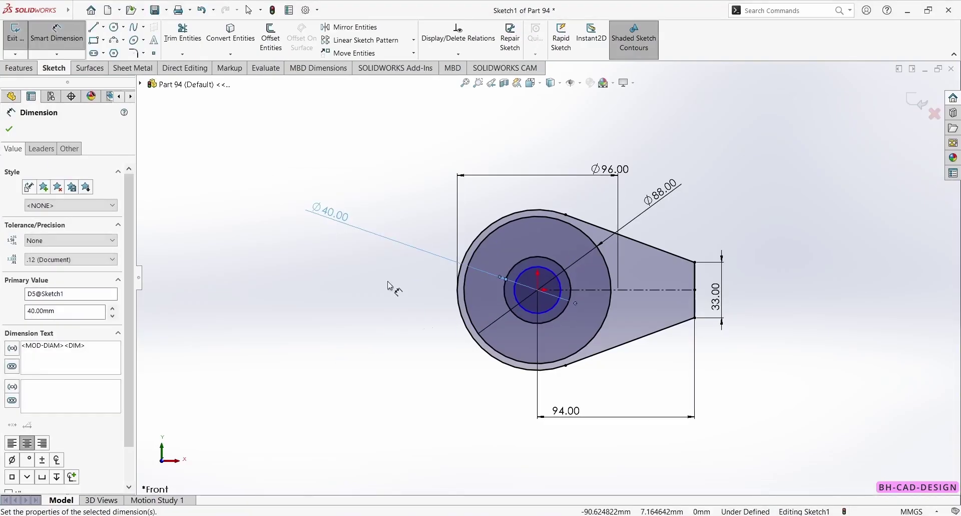
Dimension the smallest central circle at 22 mm diameter.
click(523, 308)
click(321, 379)
text(22)
key(Return)
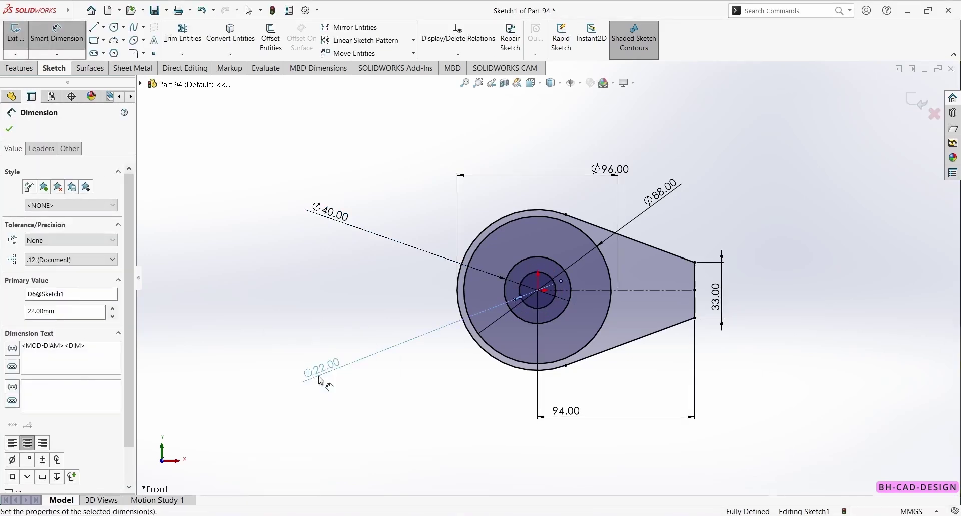
key(Escape)
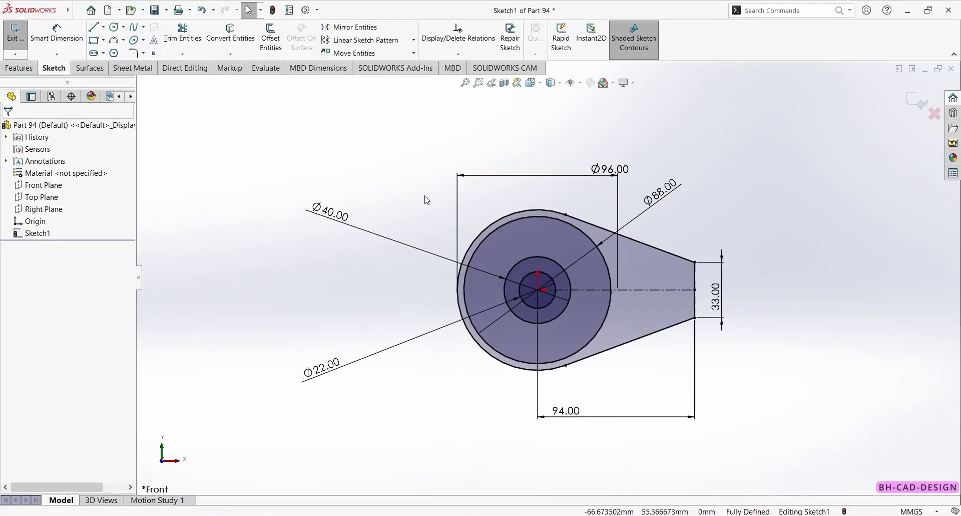
Sketch a lug outline above the outer circle: a vertical line, a tangent arc of about 9.5 mm radius, and a sloped line about 47 mm long.
click(93, 27)
scroll(670, 163, down, 3)
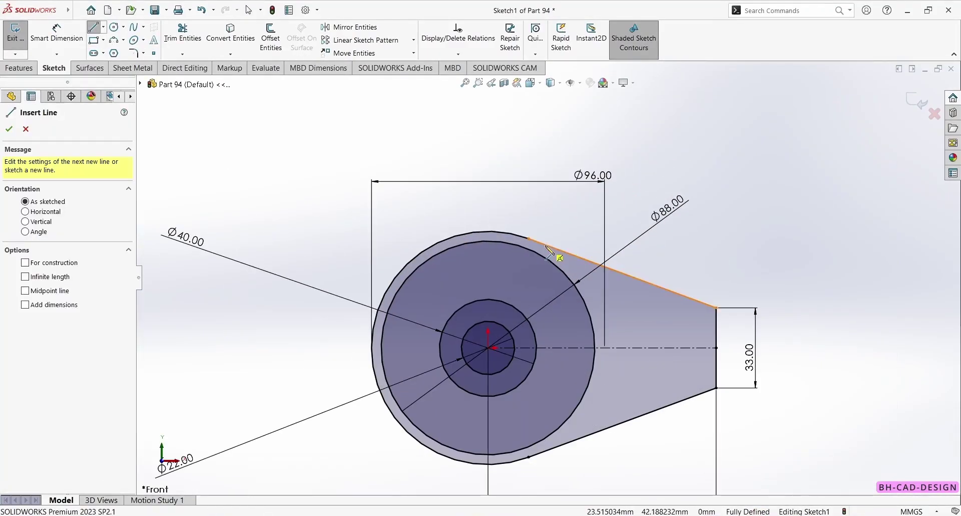
click(510, 234)
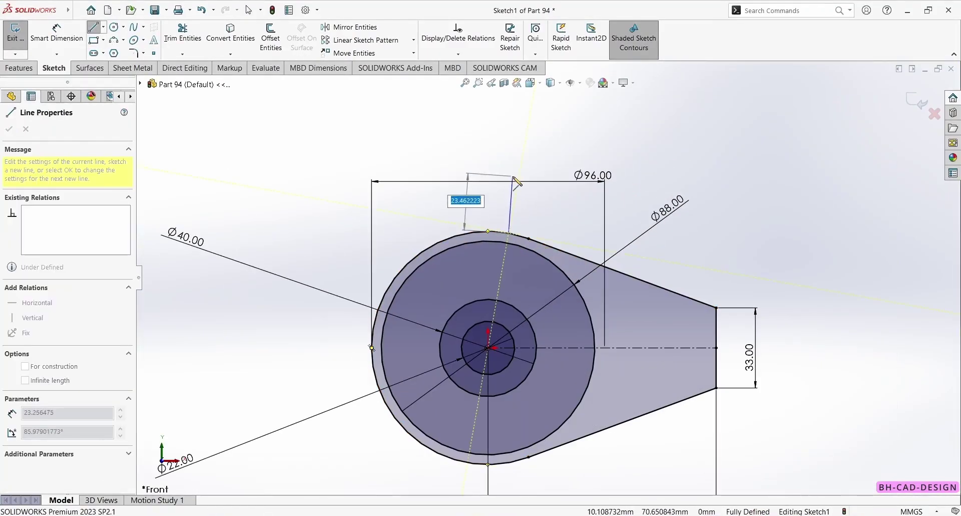
click(510, 165)
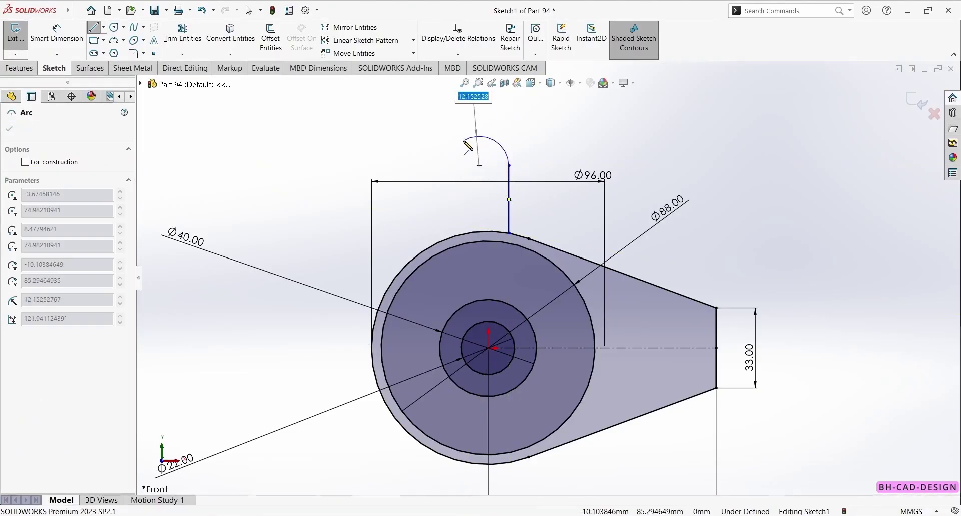
click(467, 152)
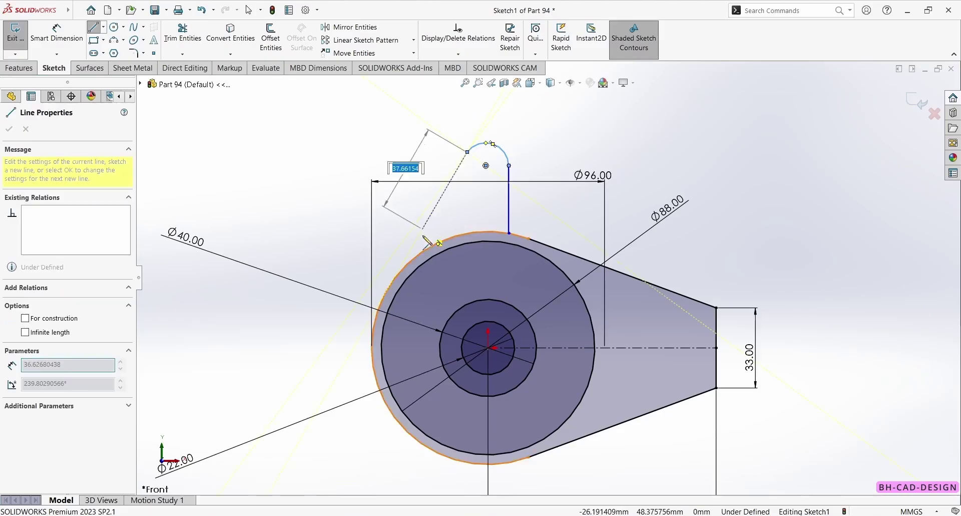
double_click(419, 256)
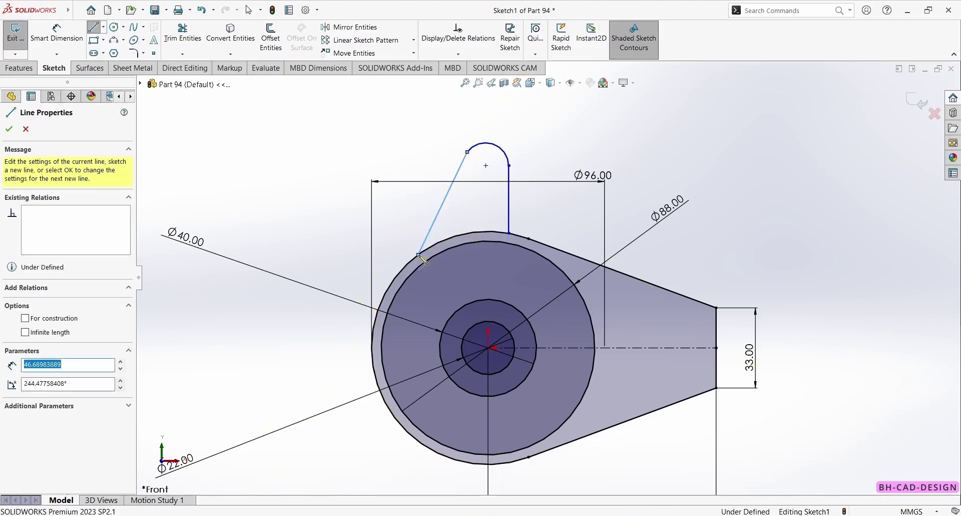
key(Escape)
Check the reference drawing and dimension the lug arc's centre 65 mm vertically above the origin.
key(d)
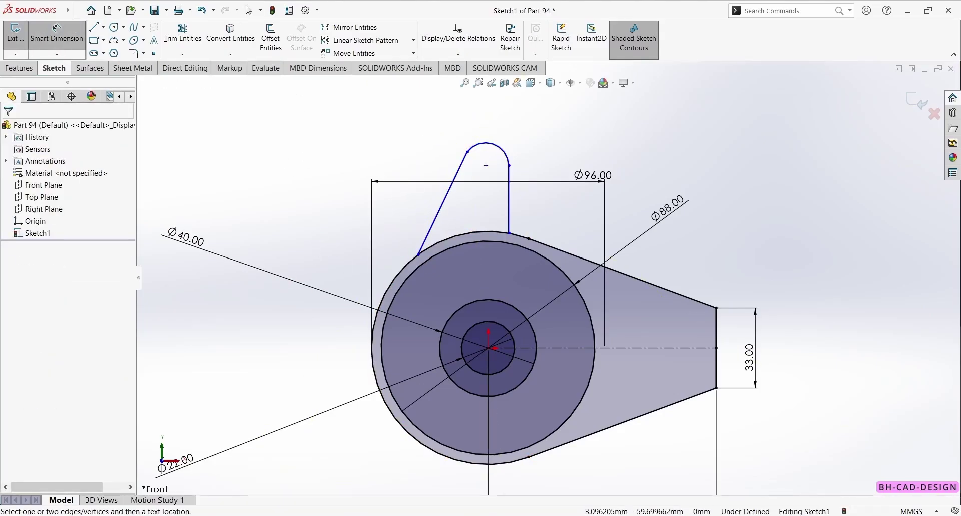
key(alt+Tab)
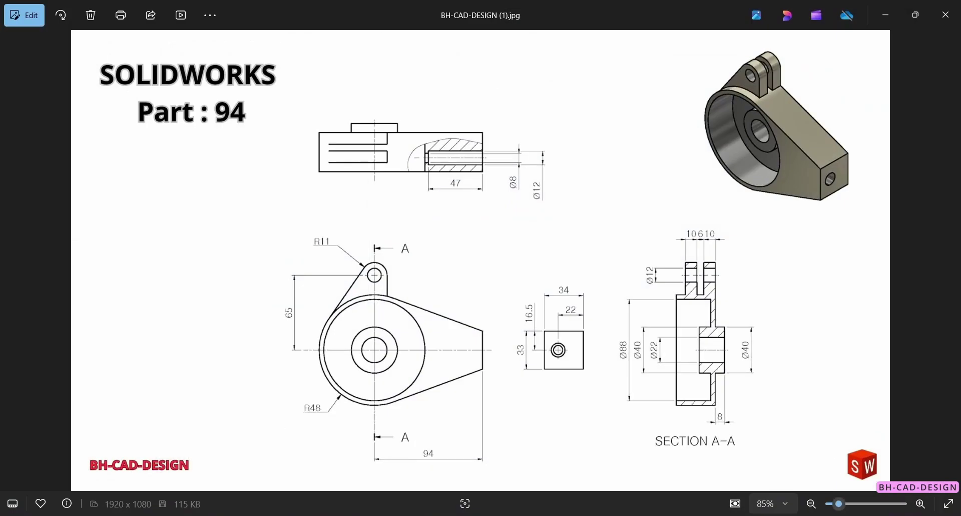
key(alt+Tab)
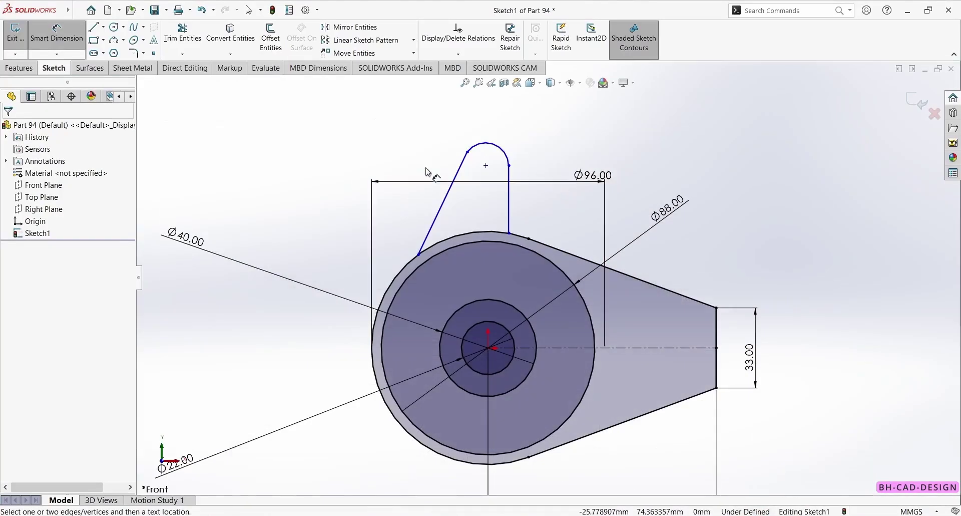
click(487, 167)
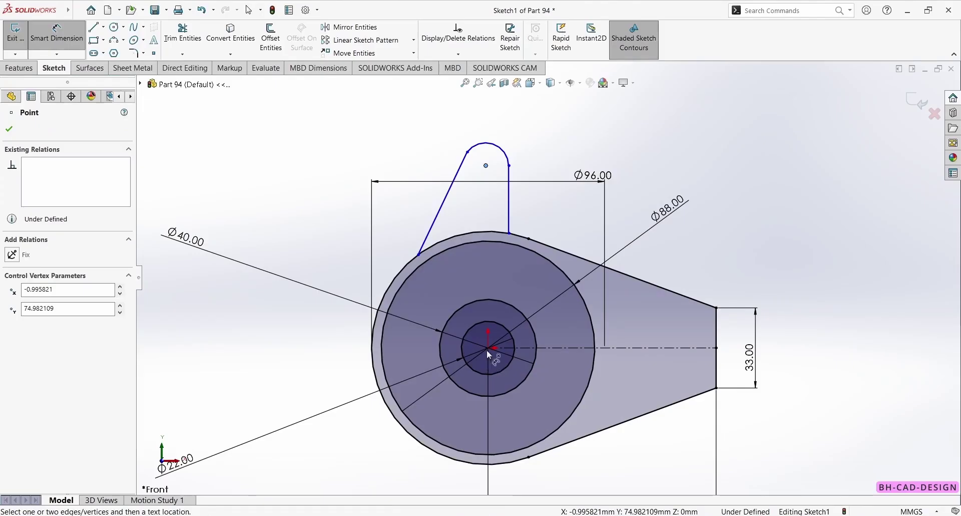
click(486, 349)
click(305, 279)
text(65)
key(Return)
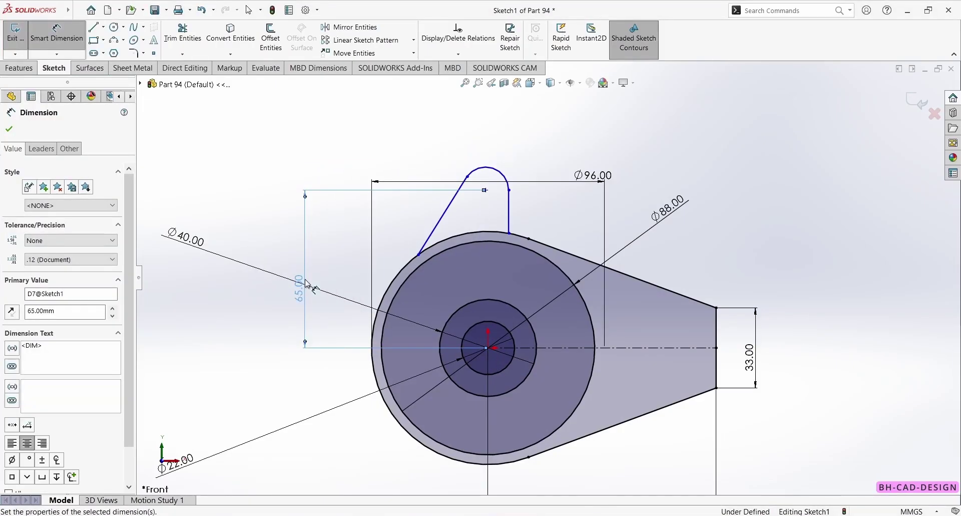
Dimension the lug's rounded end at 11 mm radius.
click(489, 174)
click(518, 130)
text(11)
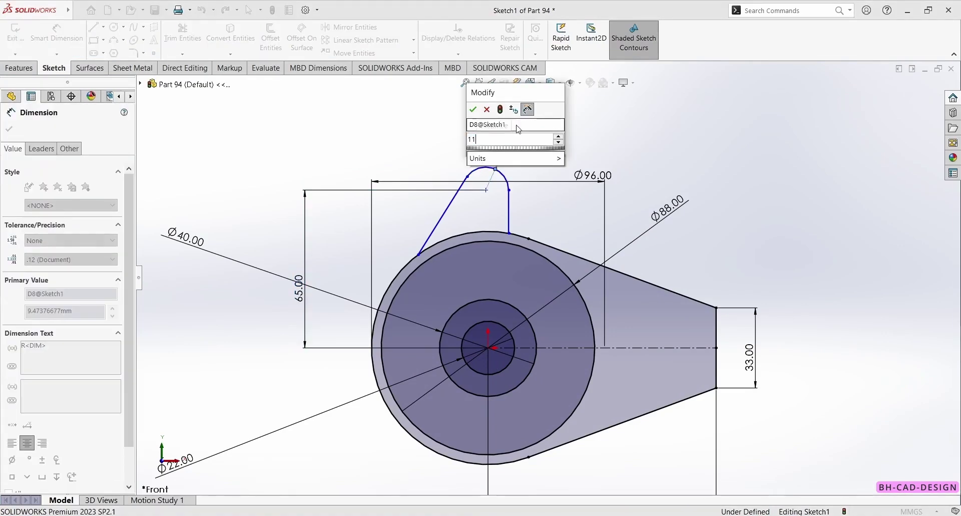
key(Return)
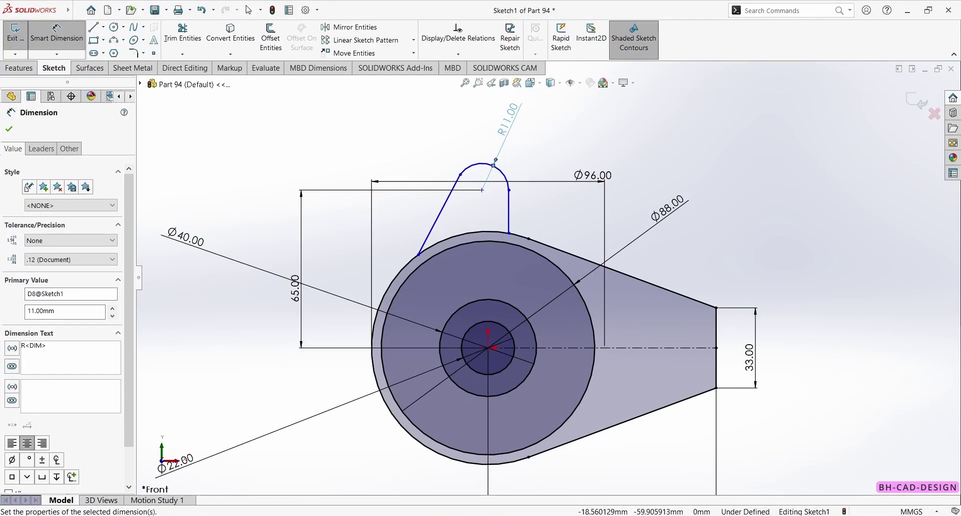
Check the reference drawing and sketch a circle about 14.5 mm in diameter centred on the lug arc's centre.
key(alt+Tab)
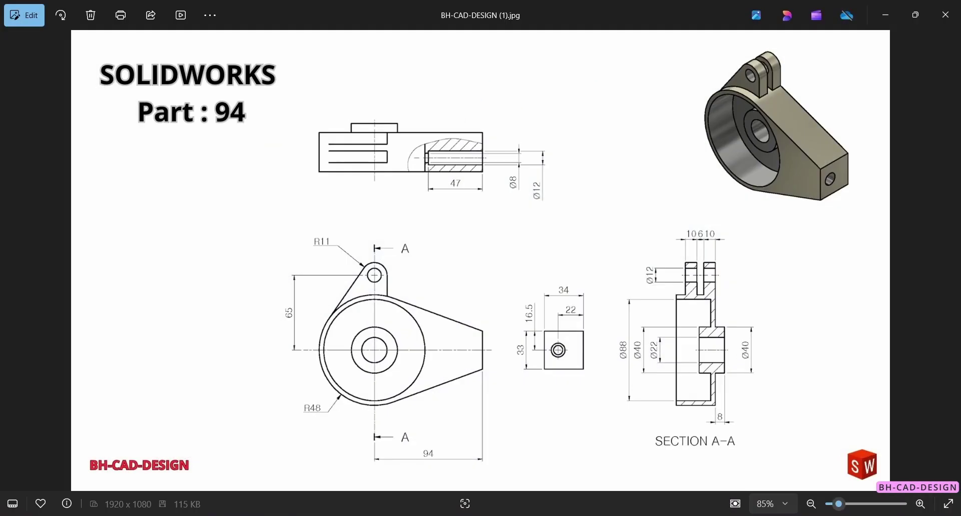
key(alt+Tab)
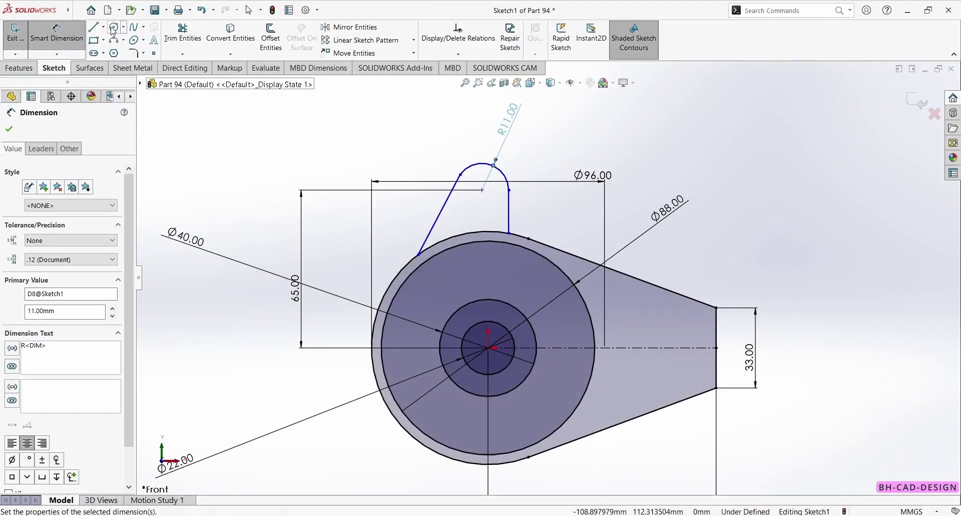
click(113, 27)
click(482, 189)
click(494, 177)
Dimension the lug's hole circle at 12 mm diameter.
right_drag(563, 213, 561, 185)
click(499, 198)
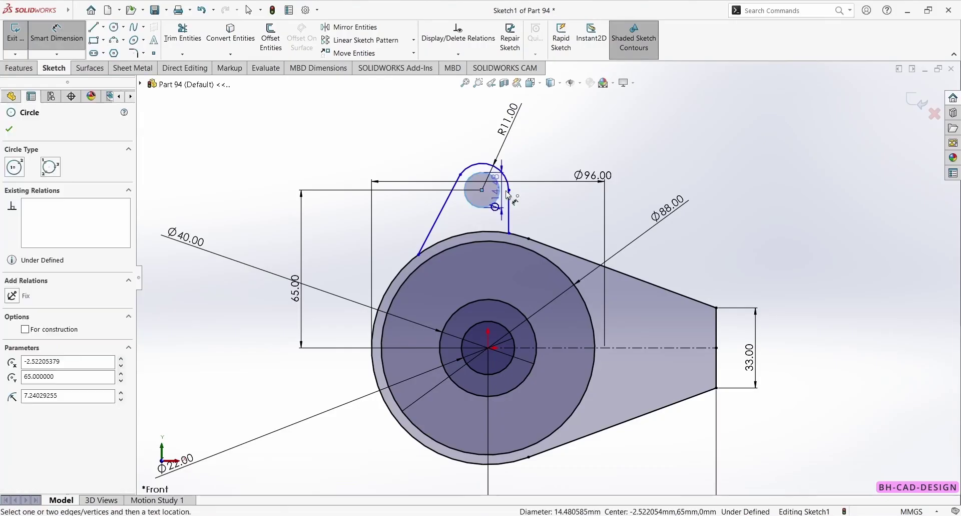
click(521, 125)
text(12)
key(Return)
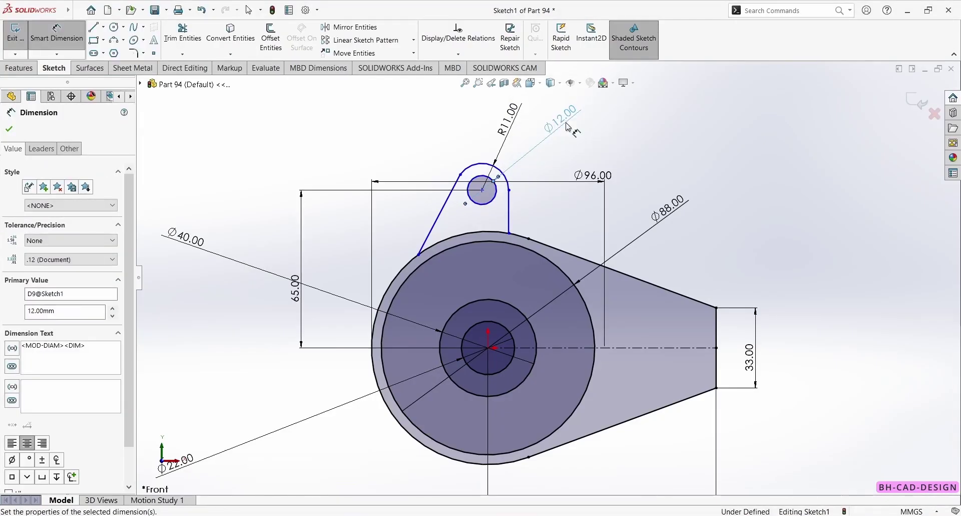
Check the reference drawing and make the lug's sloped line tangent to the 96 mm outer circle.
key(alt+Tab)
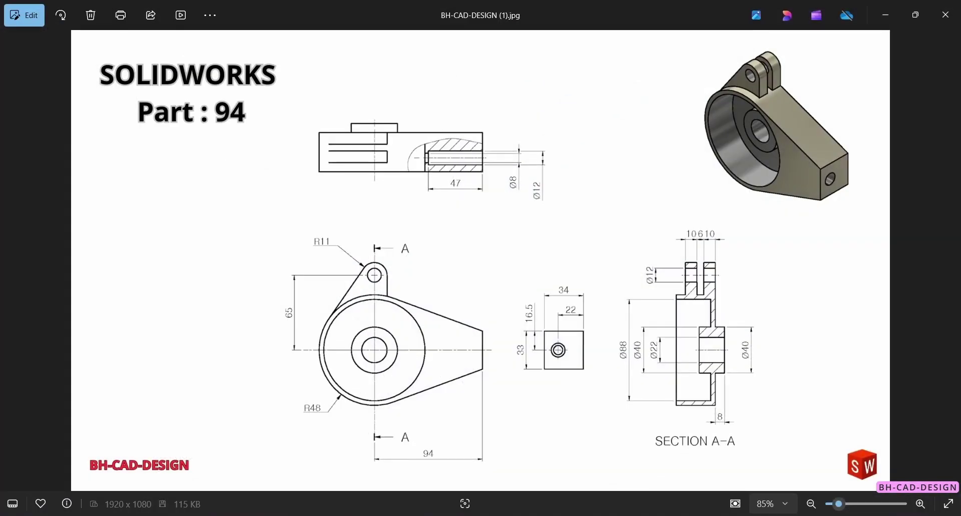
key(alt+Tab)
key(Escape)
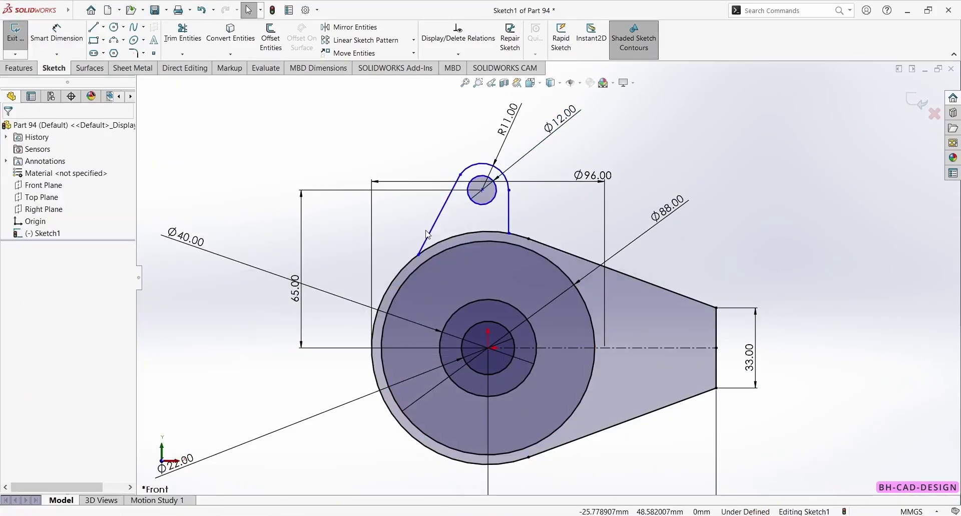
click(429, 232)
click(437, 244)
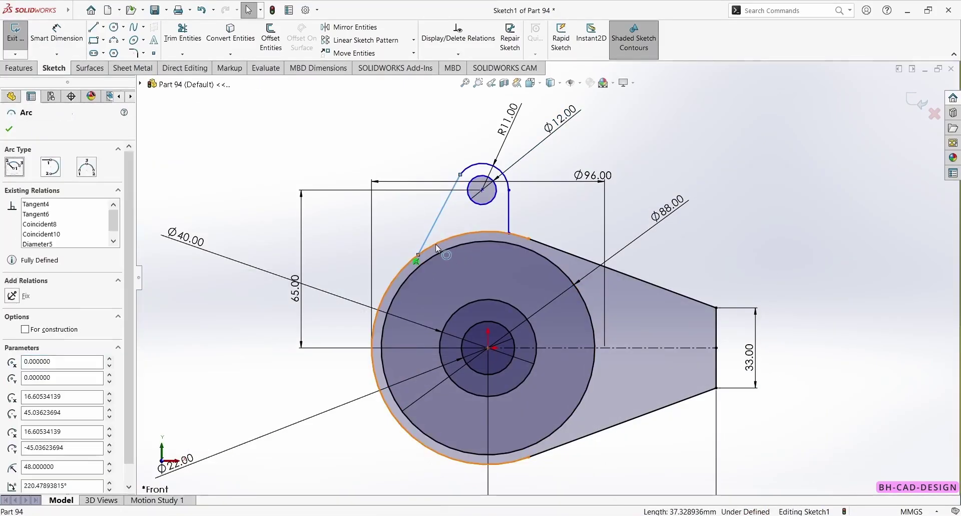
ctrl+click(434, 223)
click(465, 200)
click(384, 155)
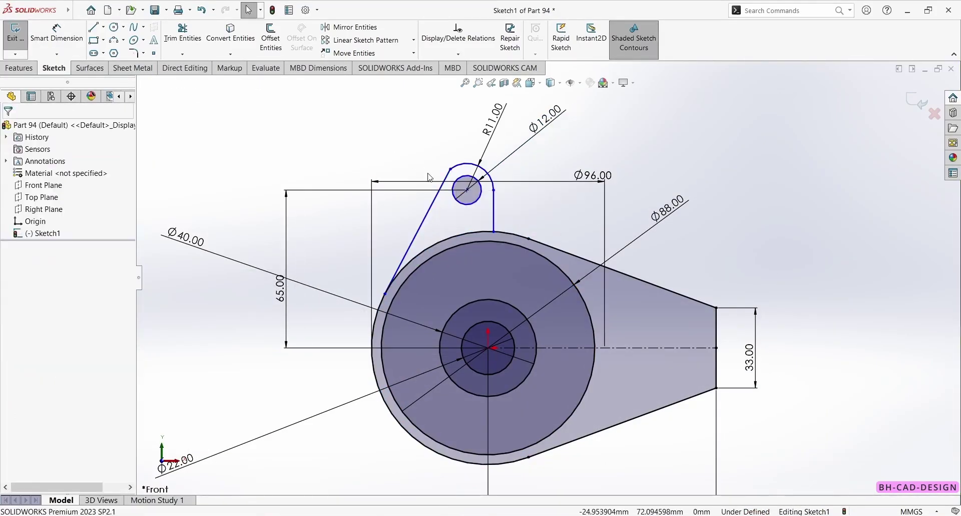
Check the reference drawing and add a vertical relation between the lug hole's centre and the origin.
key(alt+Tab)
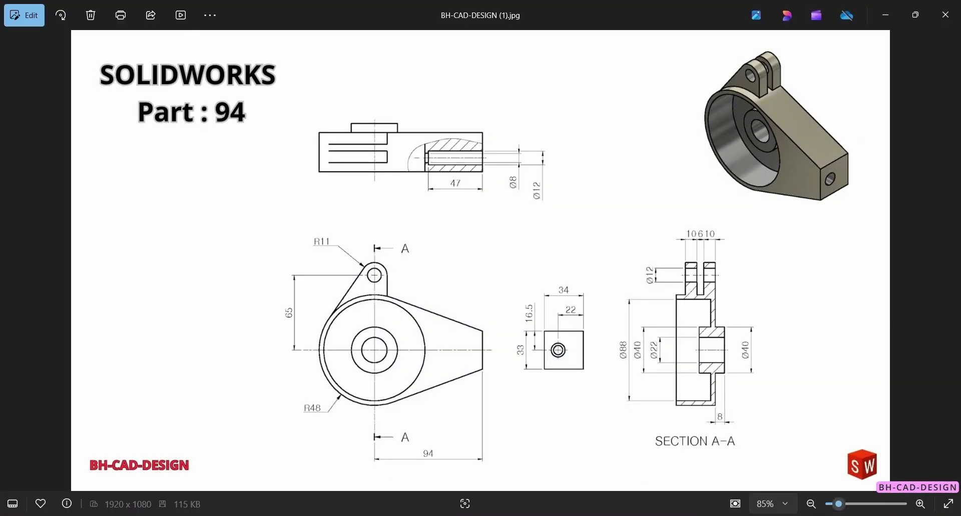
key(alt+Tab)
click(468, 191)
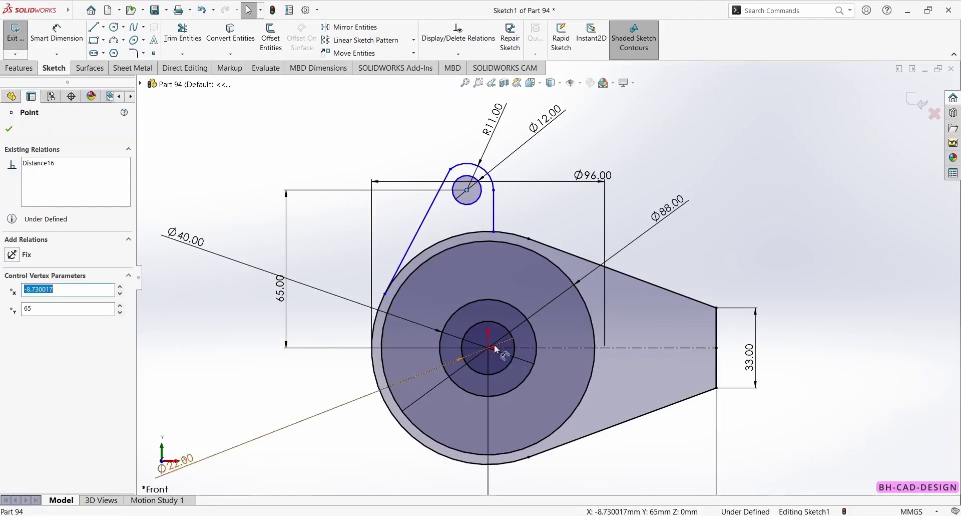
ctrl+click(489, 348)
click(539, 307)
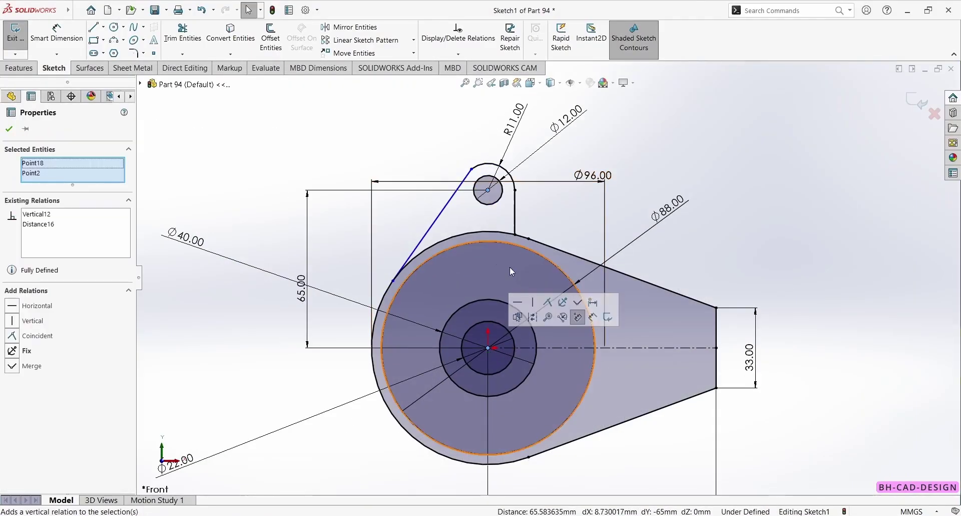
click(365, 125)
Make the lug's sloped line tangent to its 11 mm radius arc.
click(475, 176)
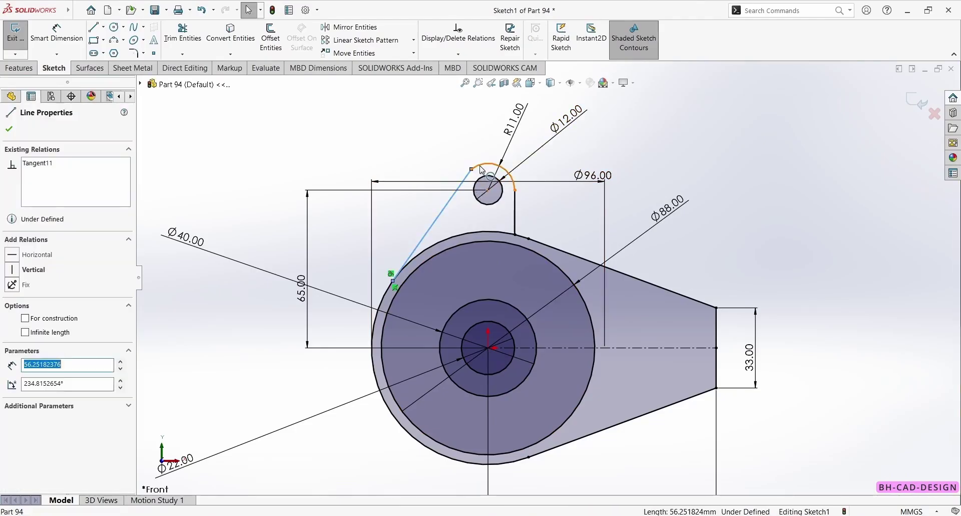
ctrl+click(482, 165)
click(460, 157)
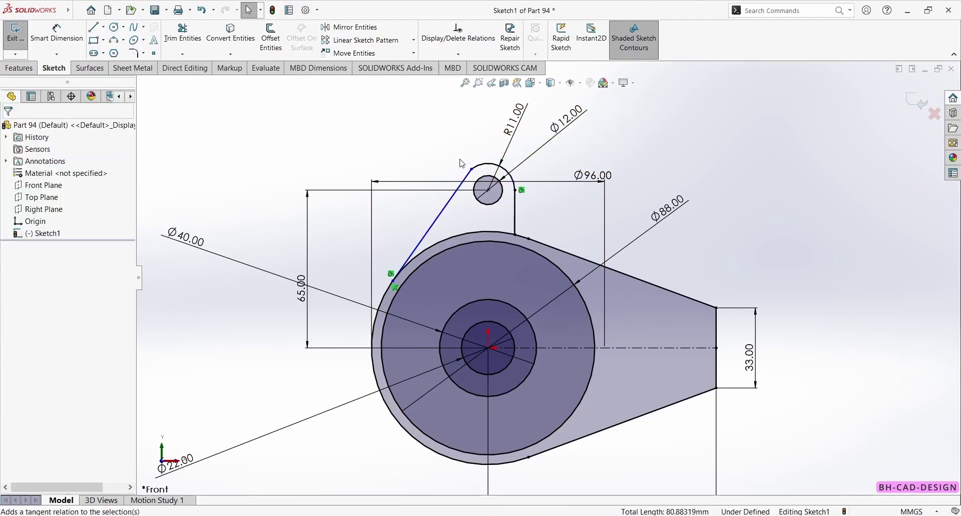
click(471, 182)
ctrl+click(498, 165)
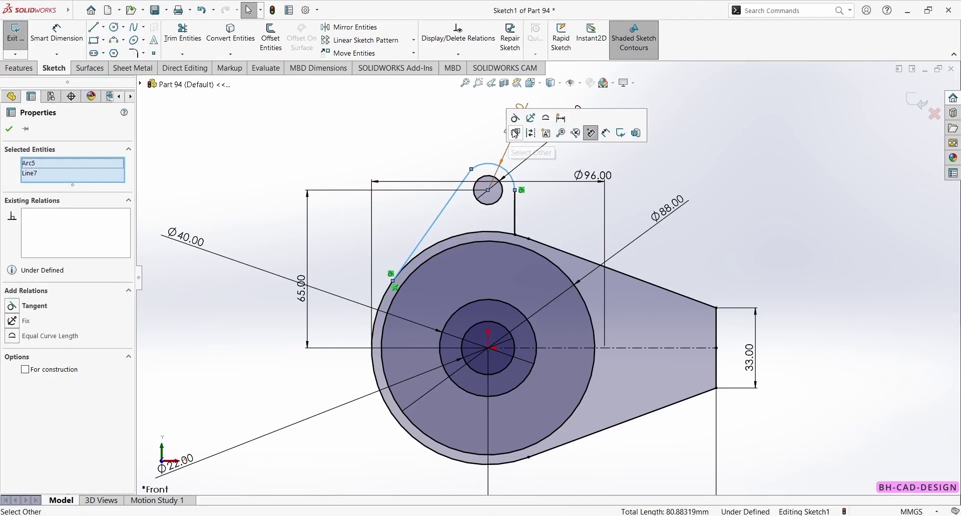
click(515, 119)
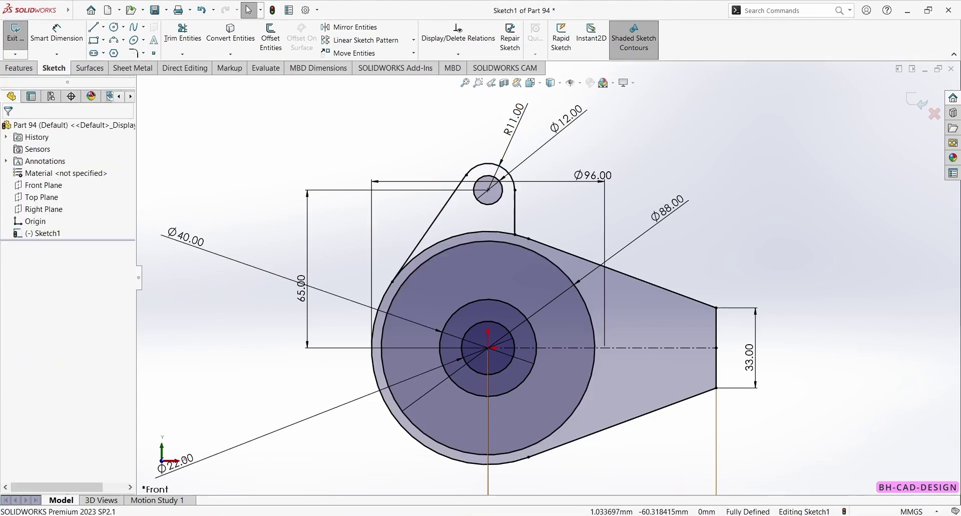
Extrude the region between the 88 mm circle and the outer profile, including the tapered arm, to a 34 mm blind depth per the drawing.
click(19, 68)
click(20, 37)
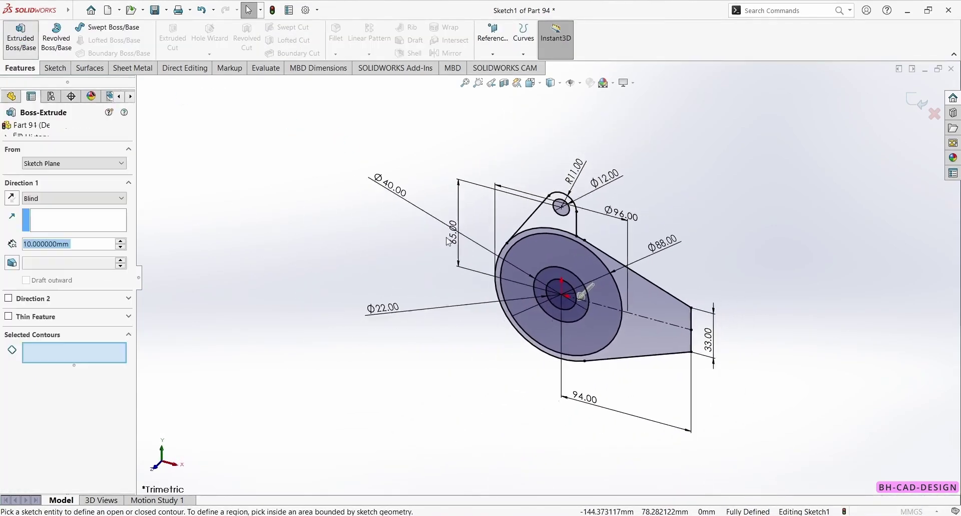
click(668, 304)
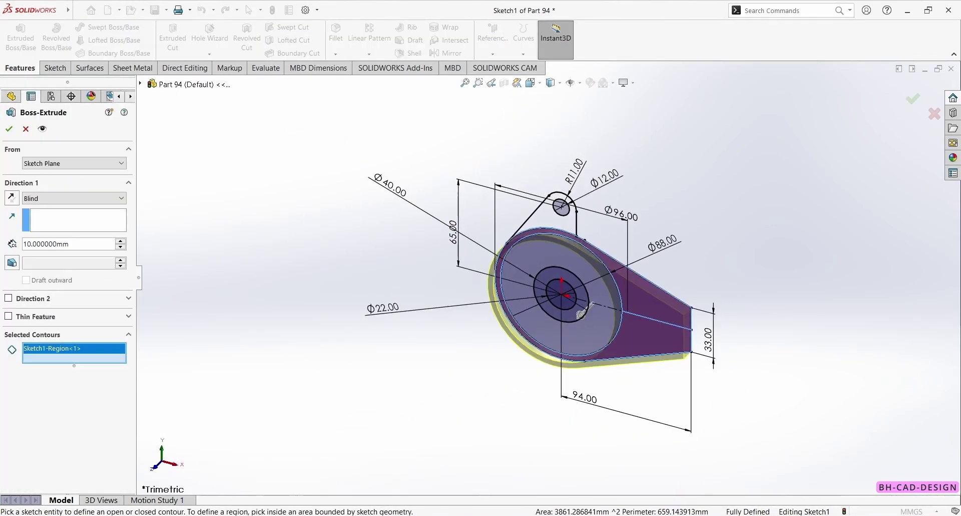
key(alt+Tab)
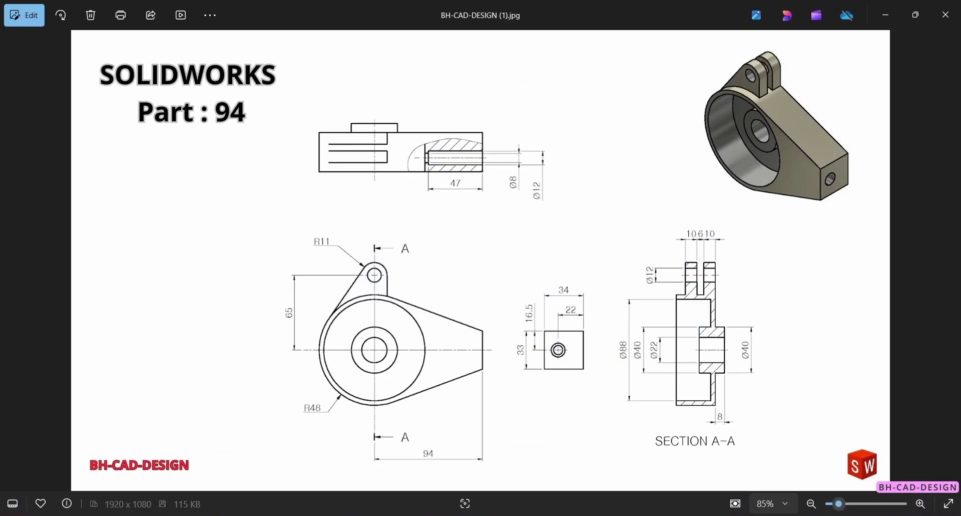
key(alt+Tab)
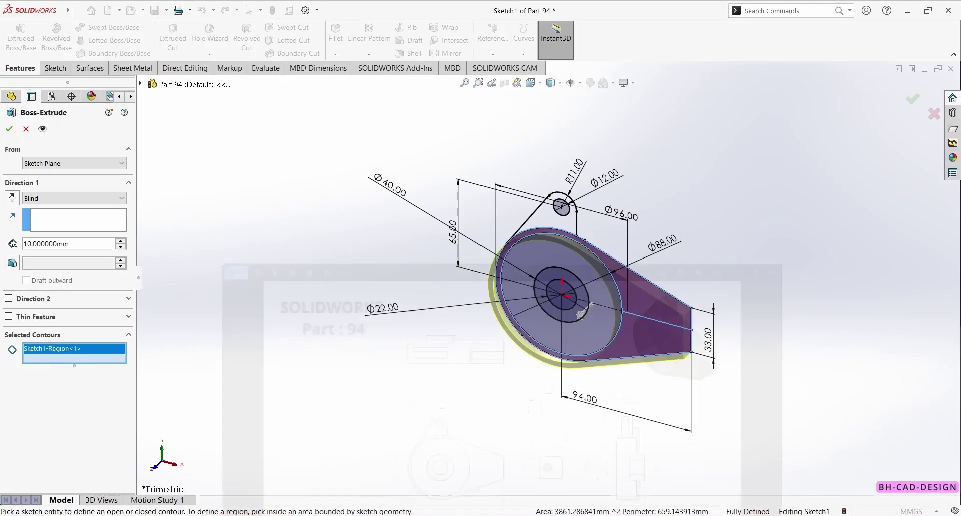
drag(78, 247, 2, 245)
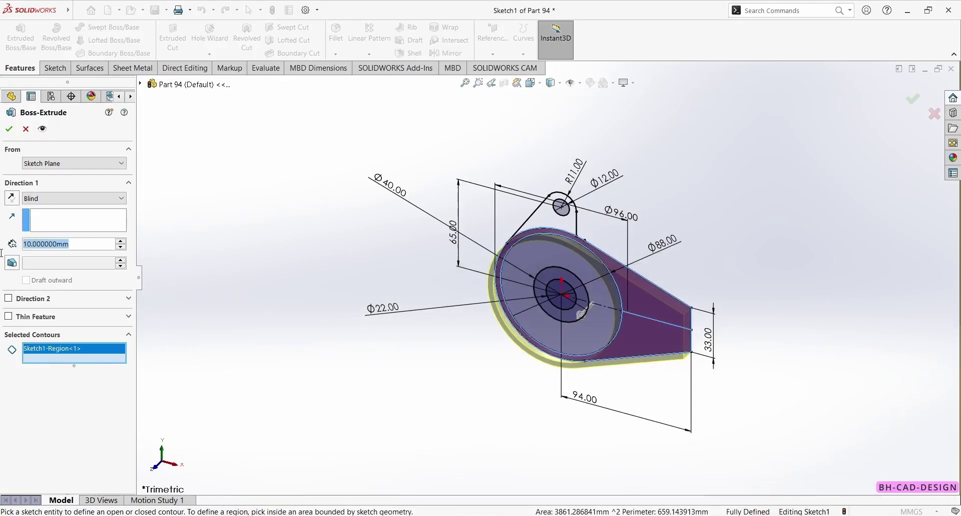
text(34)
key(Return)
key(Return)
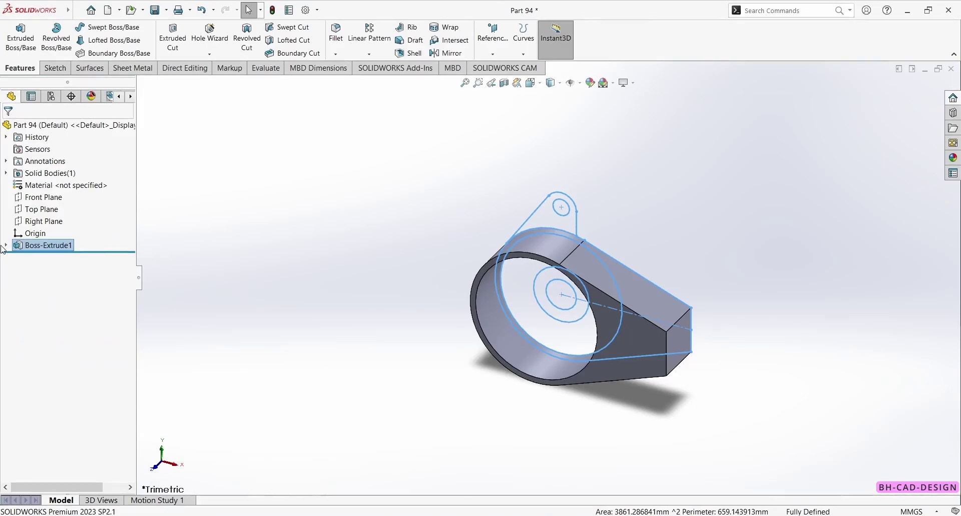
Start extruding Sketch1's ring region between the 22 mm and 40 mm circles, with a blind depth of 8 mm in the reversed direction.
click(6, 244)
click(45, 257)
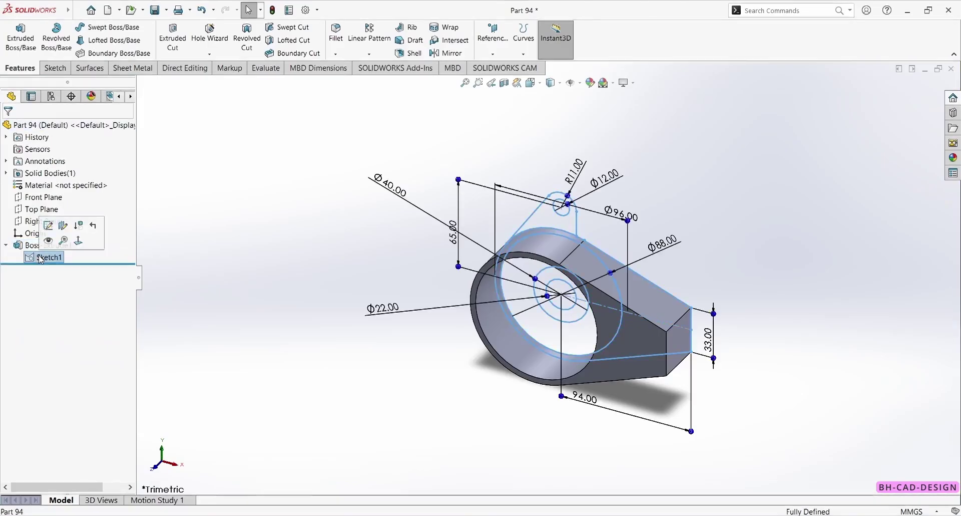
click(20, 38)
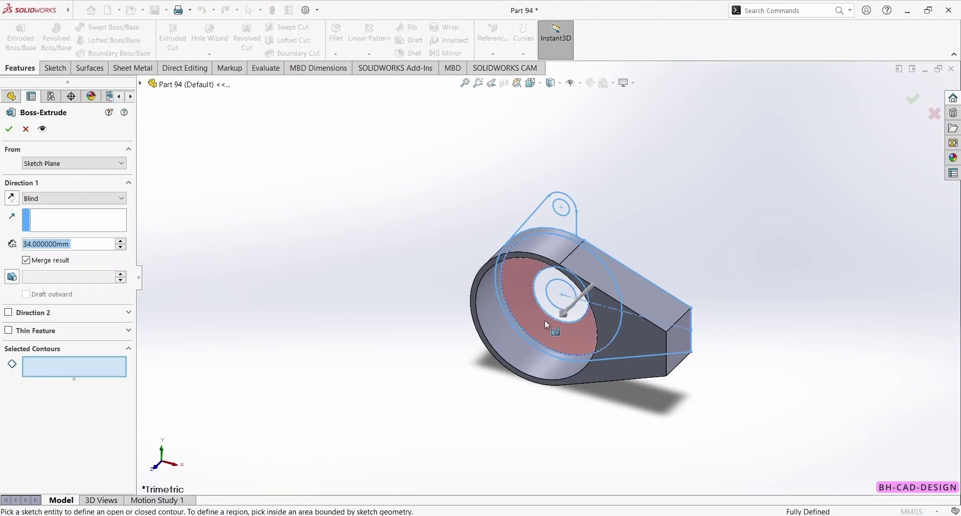
click(583, 313)
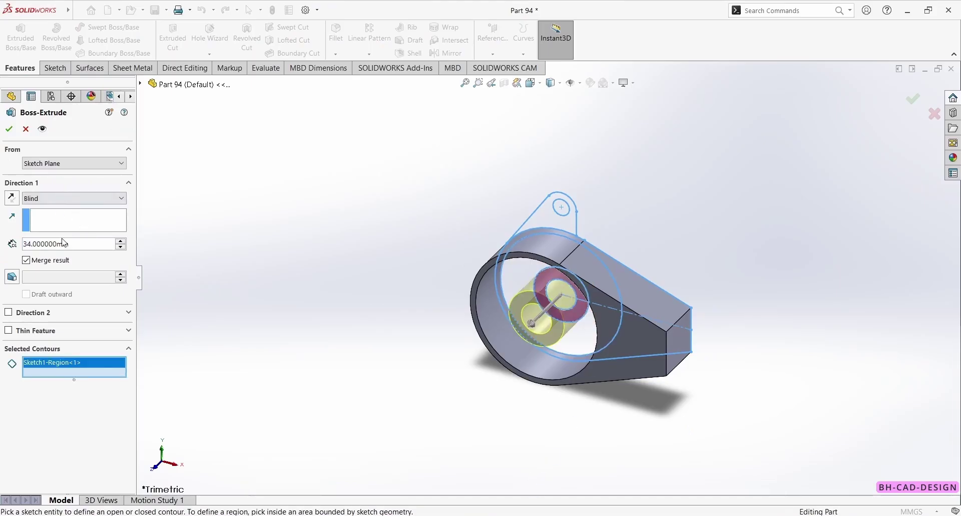
drag(83, 249, 2, 257)
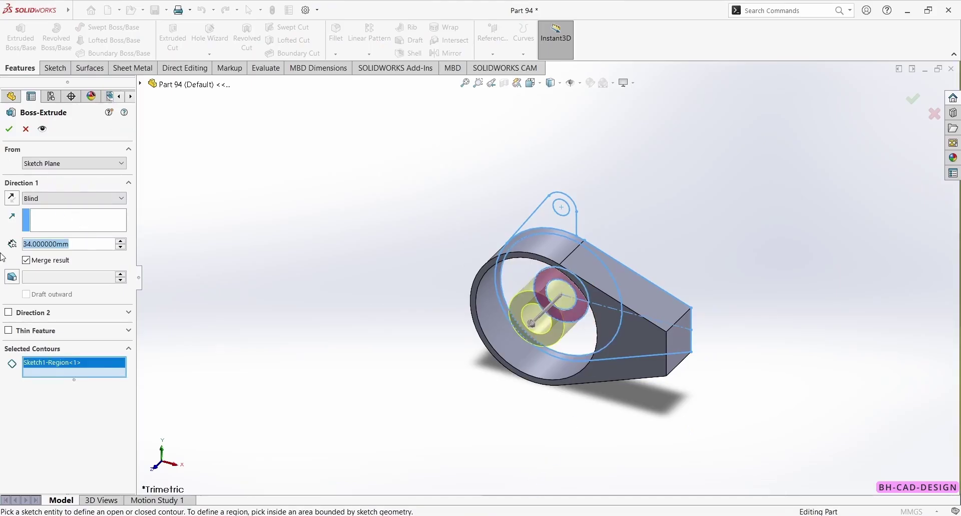
text(8)
key(Return)
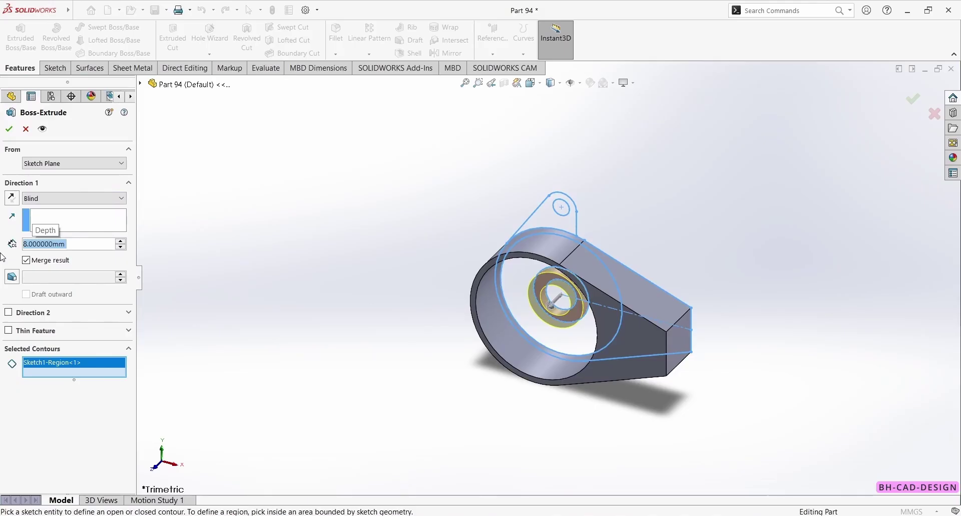
click(11, 202)
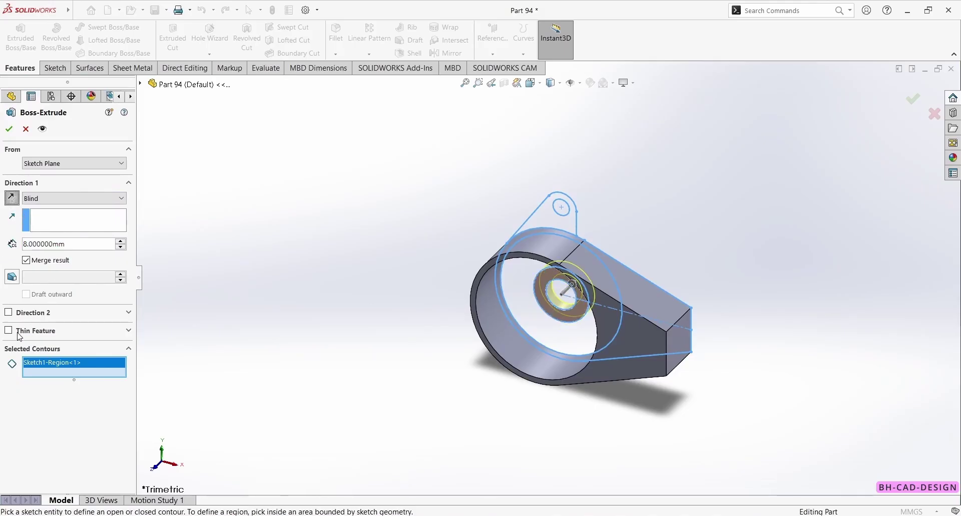
Add a second blind direction of 16 mm to the hub extrusion and finish the feature.
click(9, 312)
click(23, 345)
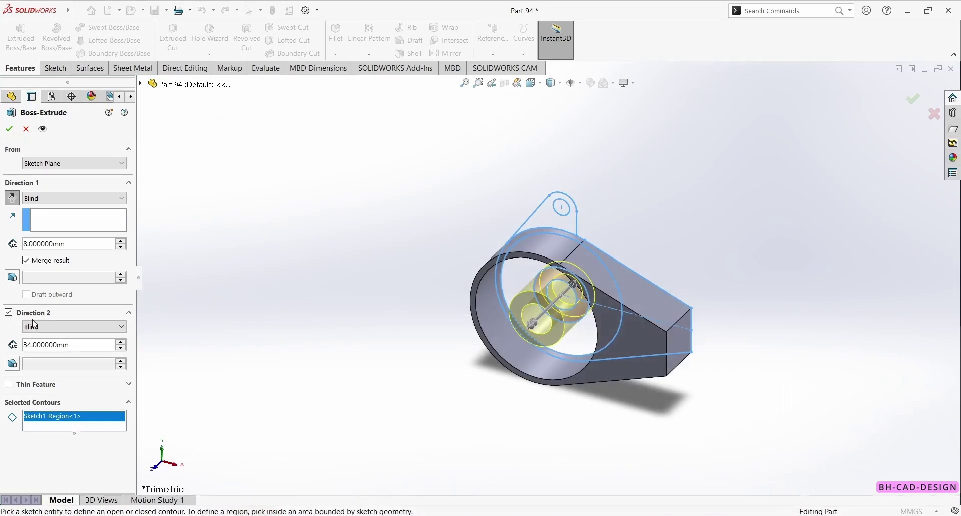
drag(89, 346, 2, 328)
text(10)
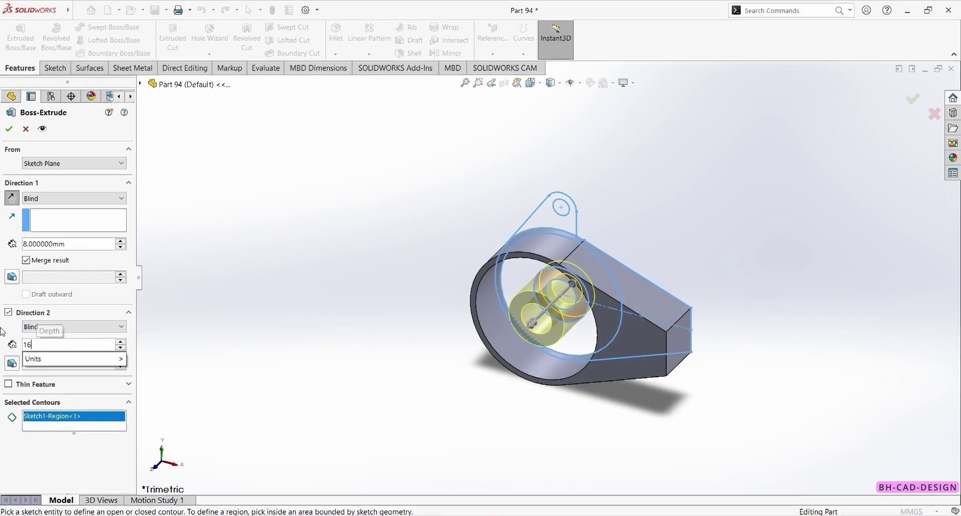
key(Return)
key(Return)
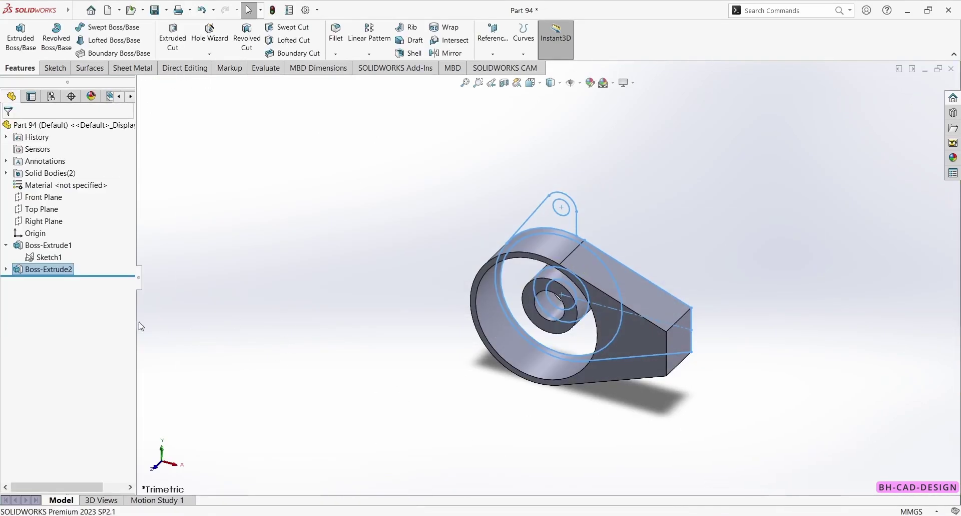
Check the reference drawing and extrude Sketch1's region between the 40 mm and 88 mm circles to a 4 mm blind depth.
click(49, 257)
click(21, 37)
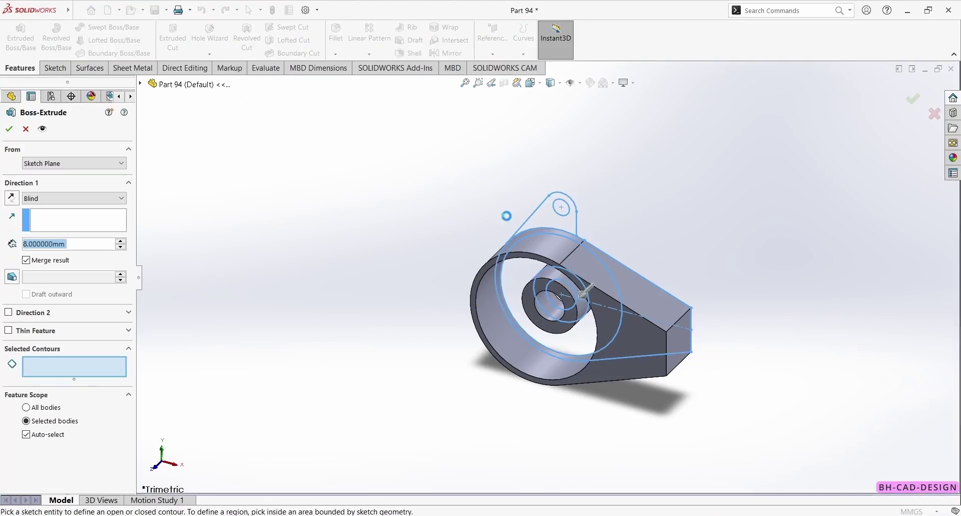
click(548, 319)
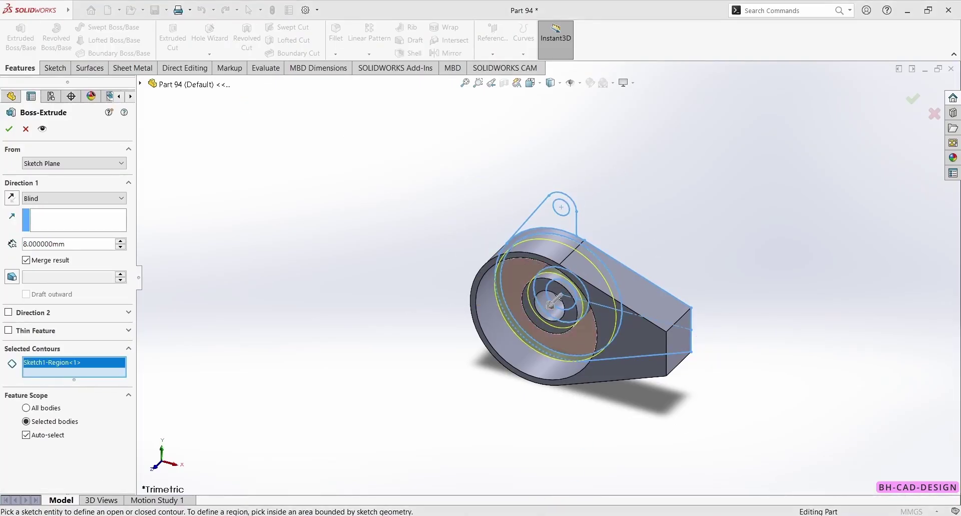
key(alt+Tab)
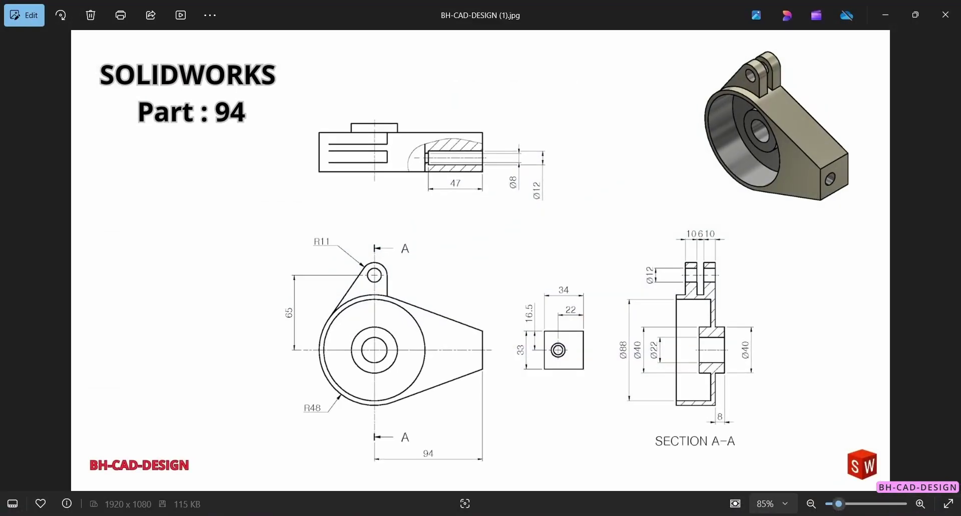
key(alt+Tab)
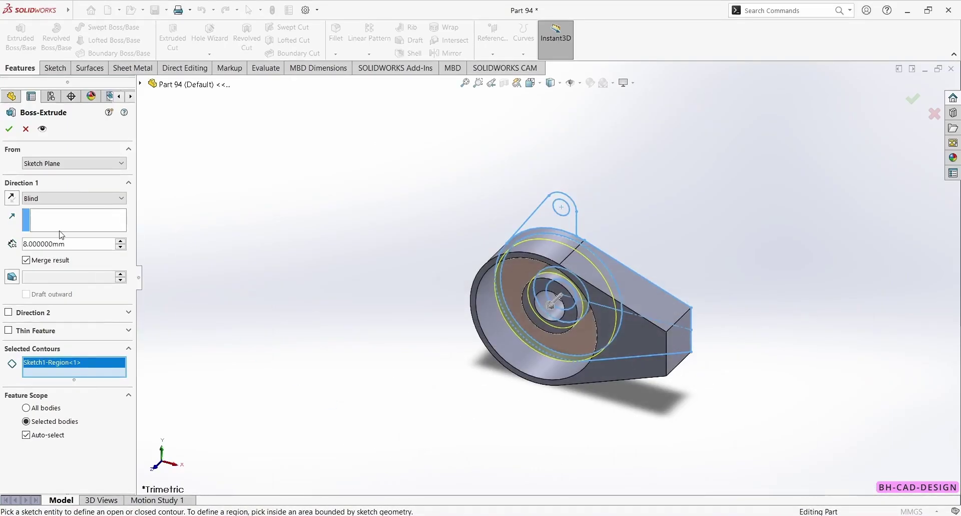
drag(72, 243, 3, 249)
text(4)
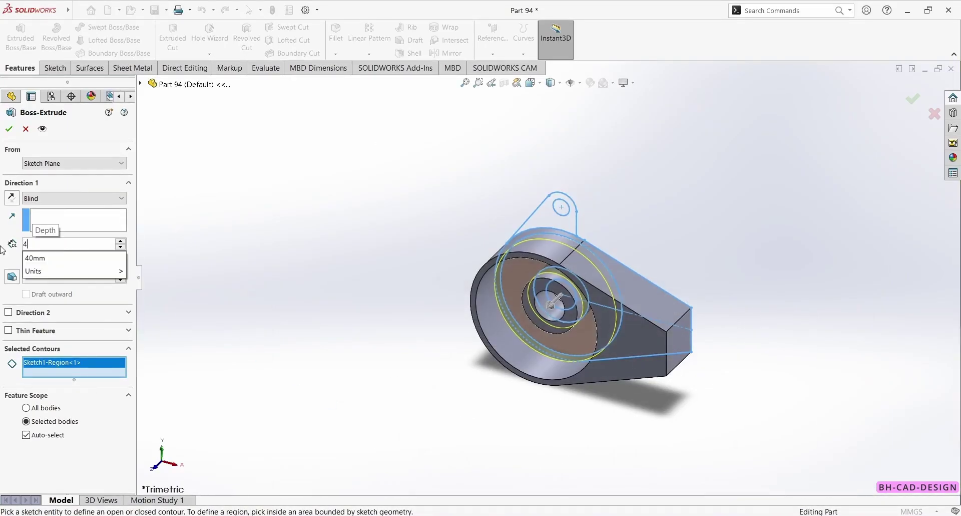
key(Return)
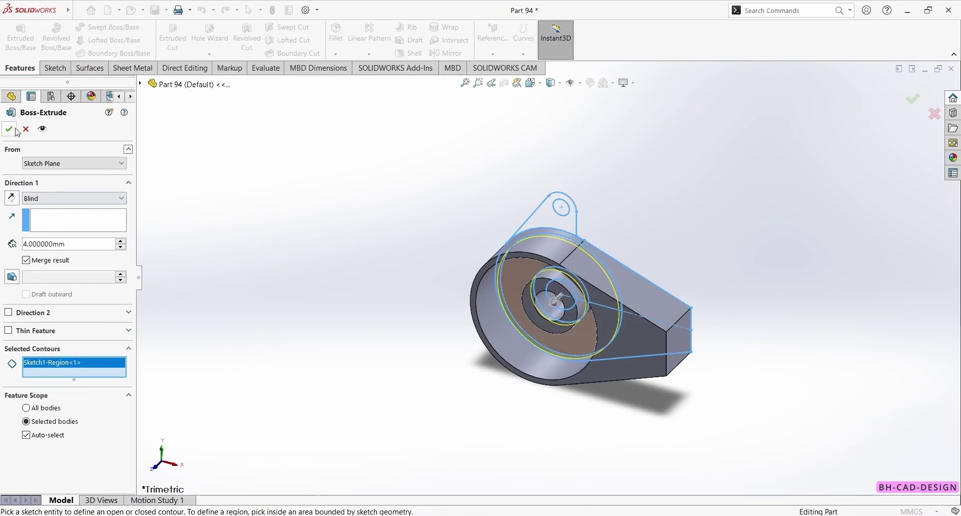
click(10, 129)
Change the whole part's appearance colour to a pale yellow-green.
middle_drag(411, 261, 547, 495)
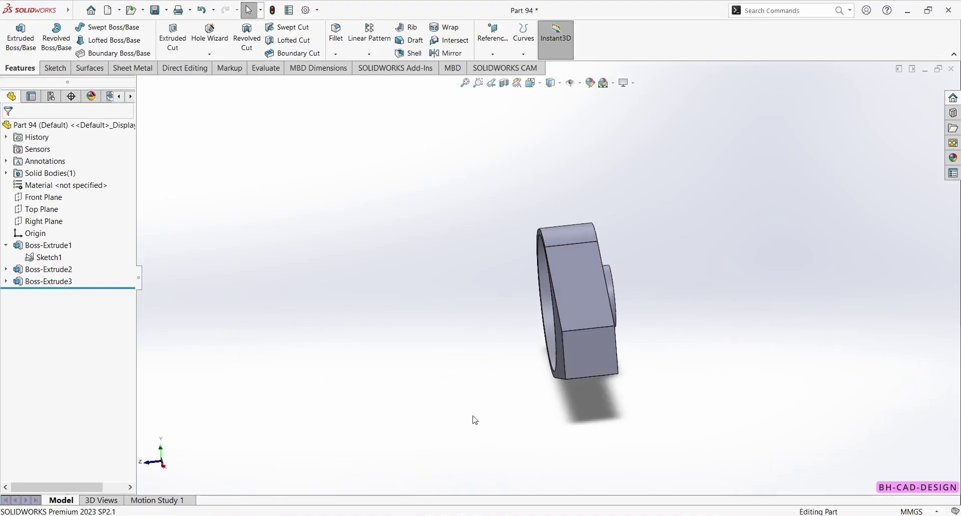
middle_drag(523, 307, 679, 176)
click(591, 84)
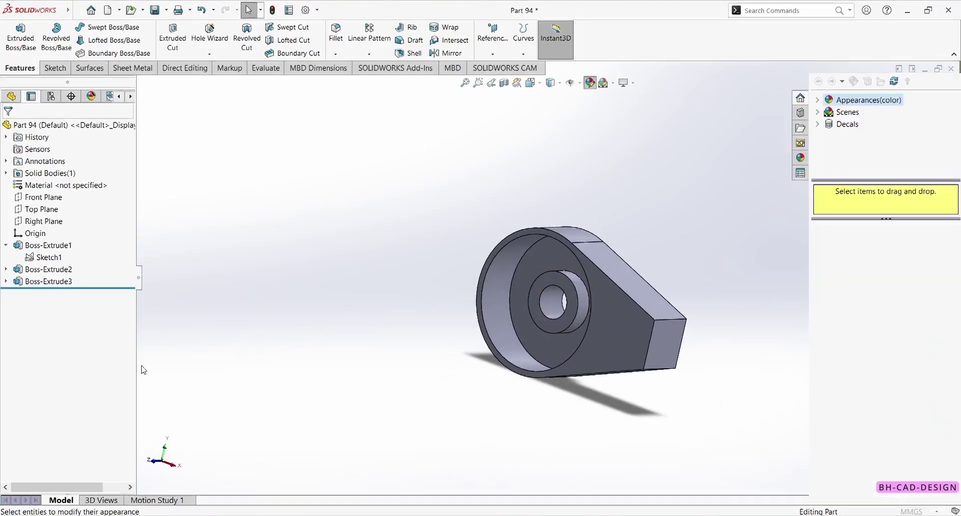
click(45, 386)
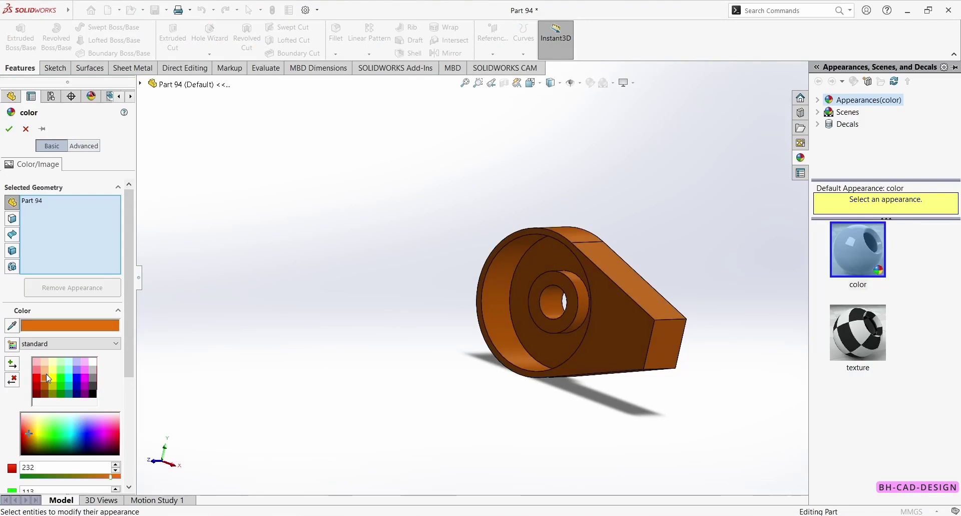
click(46, 370)
mouse_move(27, 424)
mouse_down()
mouse_move(29, 432)
mouse_move(43, 418)
mouse_up()
click(402, 515)
click(401, 515)
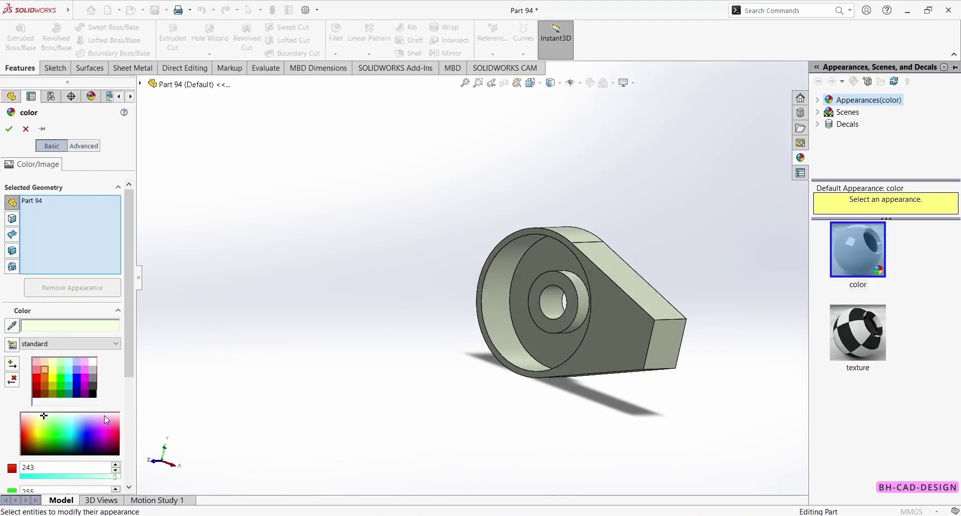
mouse_move(42, 421)
mouse_down()
mouse_move(39, 447)
mouse_move(42, 420)
mouse_up()
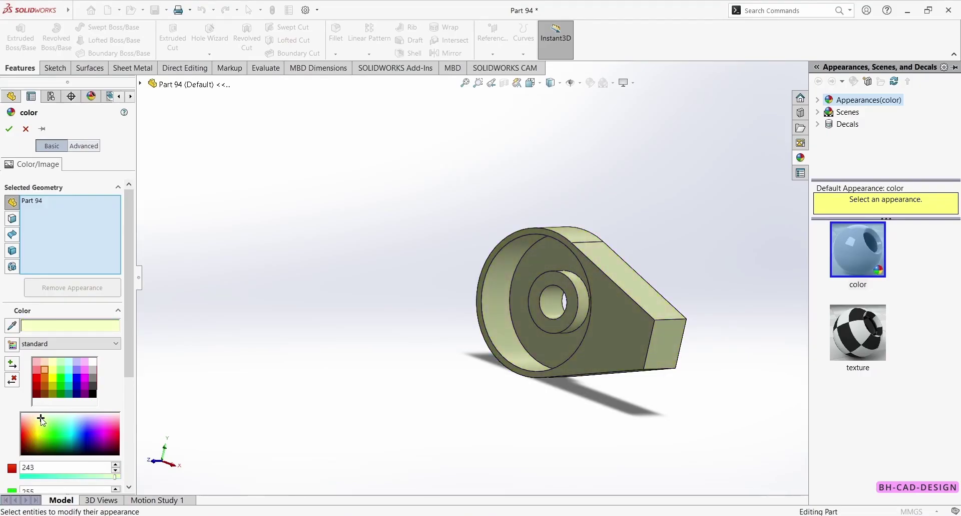
click(9, 129)
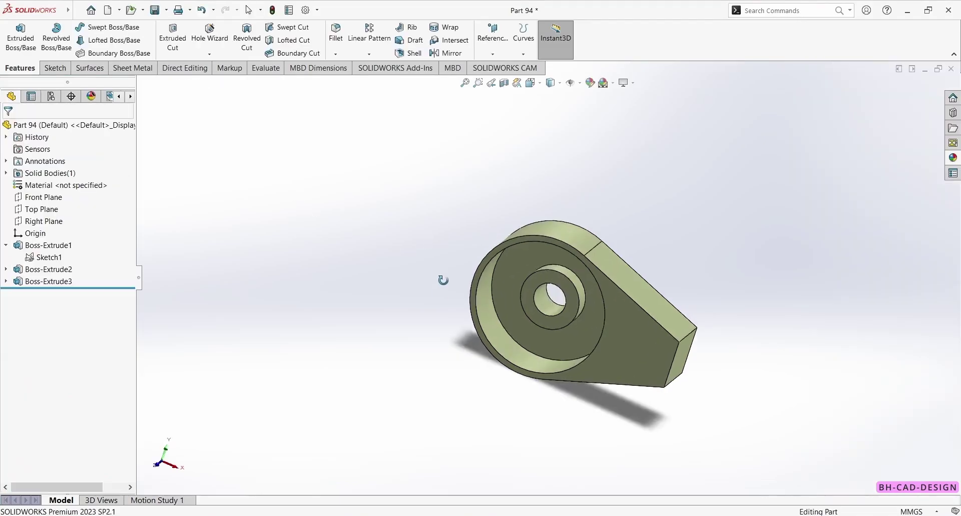
Check the reference drawing and extrude Sketch1's lug region around the 12 mm hole to a 10 mm blind depth.
key(alt+Tab)
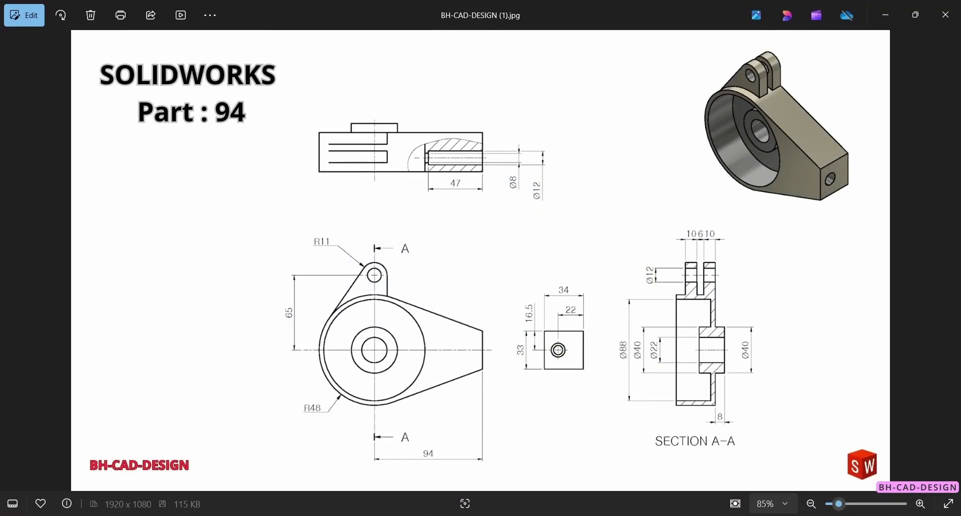
key(alt+Tab)
click(48, 269)
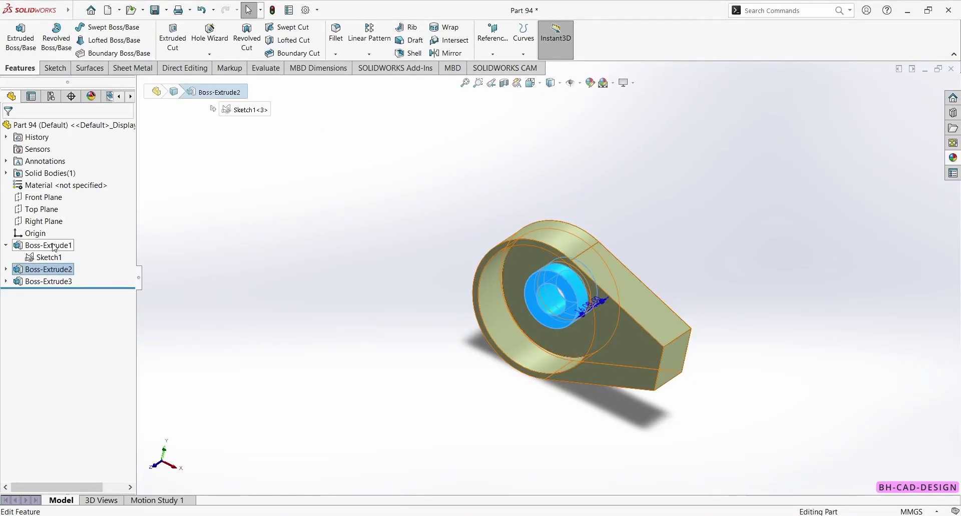
click(49, 257)
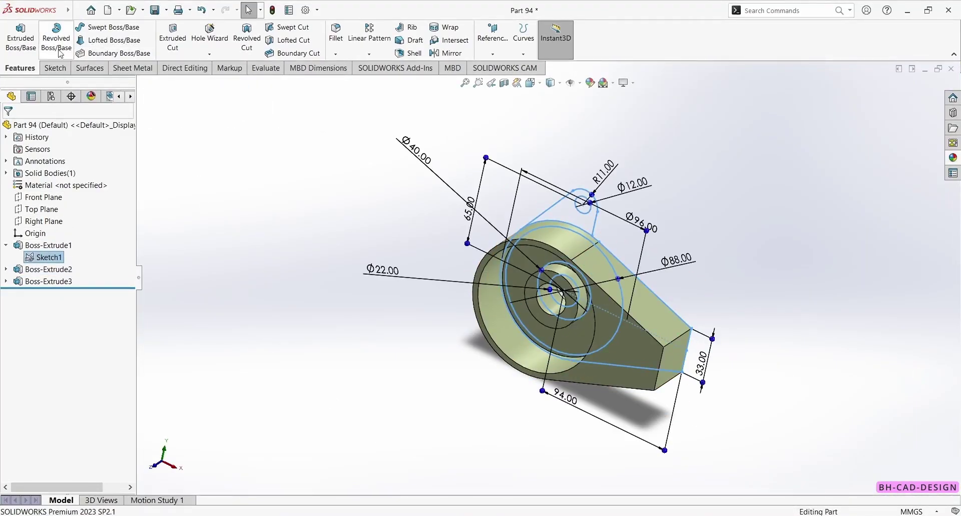
click(23, 42)
click(558, 223)
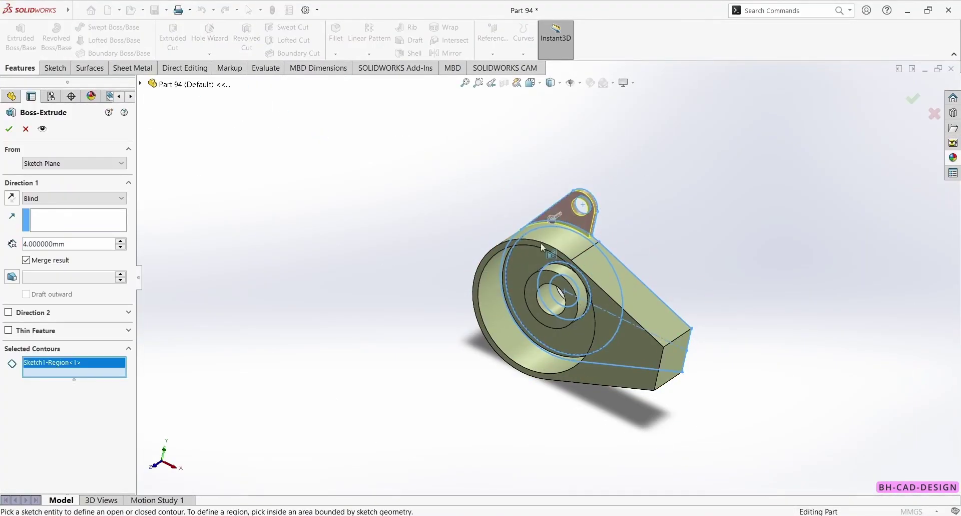
key(alt+Tab)
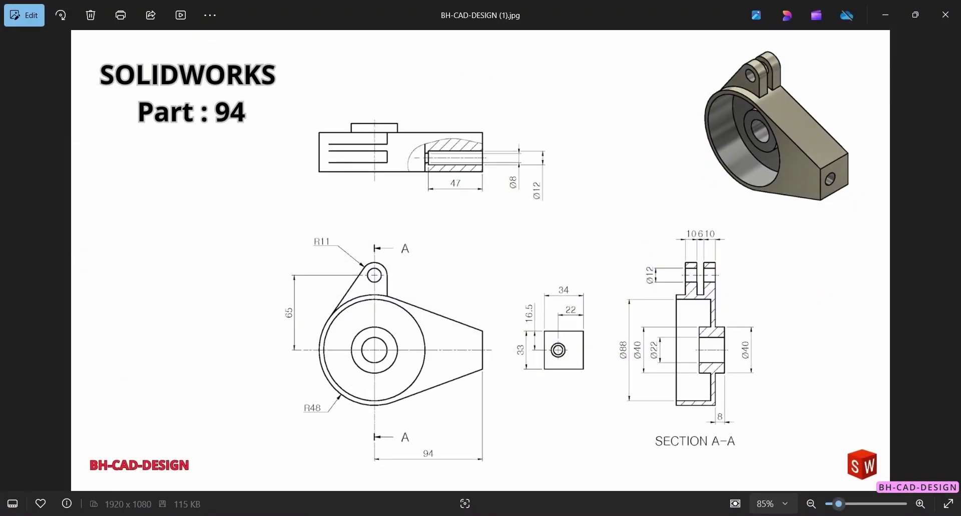
key(alt+Tab)
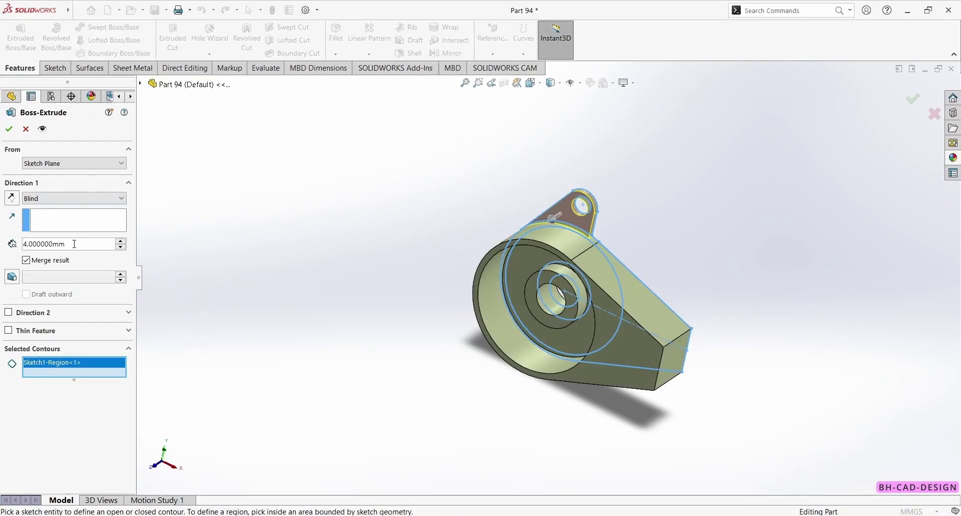
double_click(71, 243)
text(10)
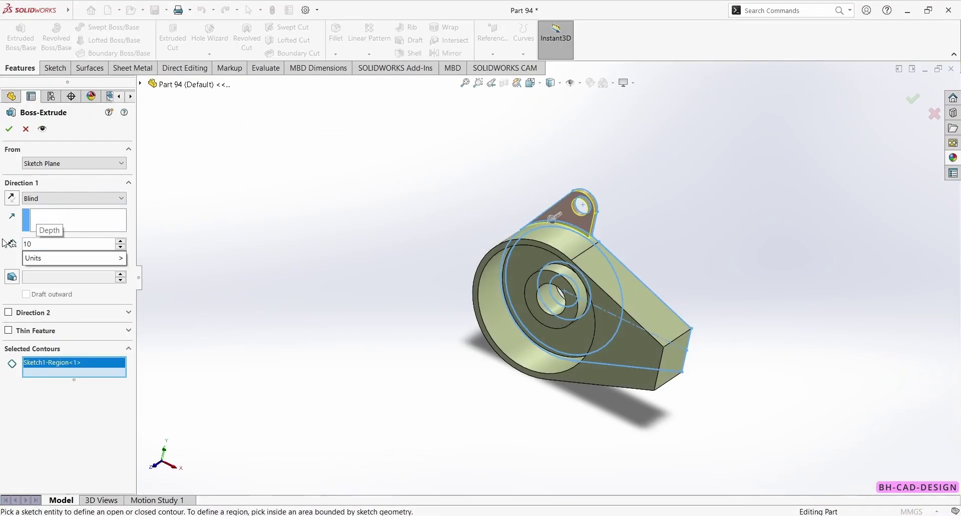
key(Return)
key(Return)
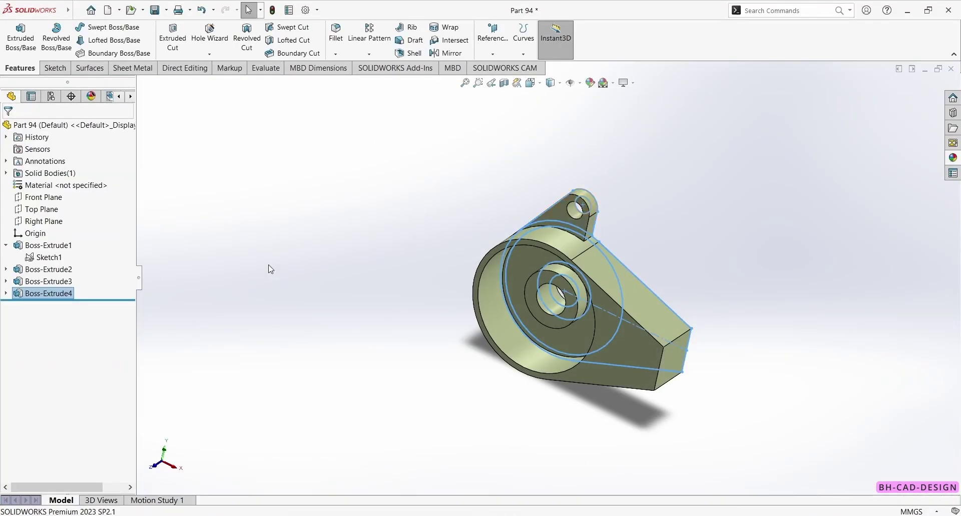
click(227, 288)
Check the reference drawing and create a plane offset 13 mm into the part from the housing's flat back face.
key(alt+Tab)
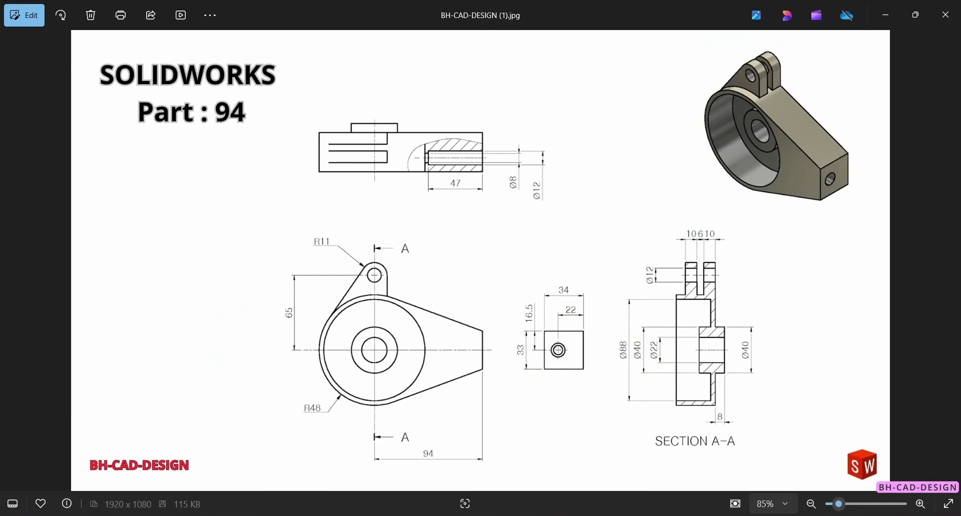
key(alt+Tab)
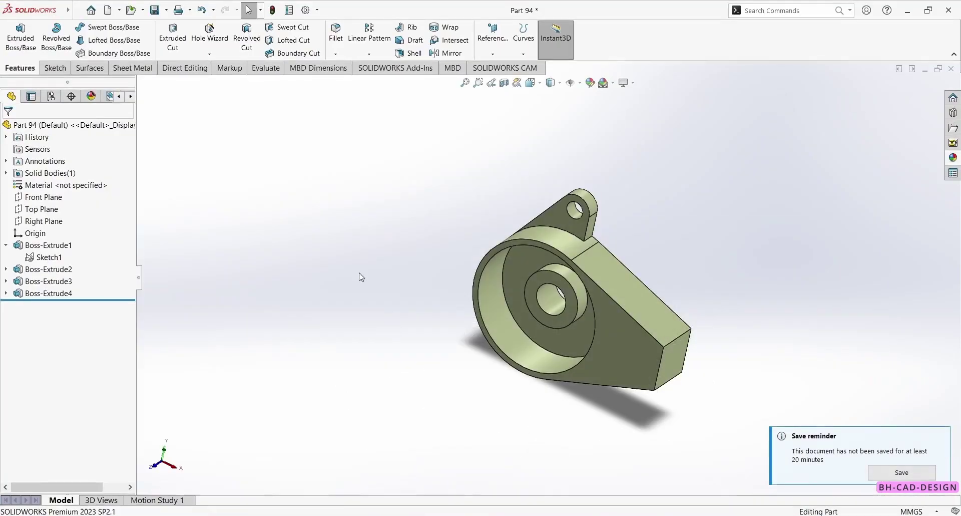
click(494, 55)
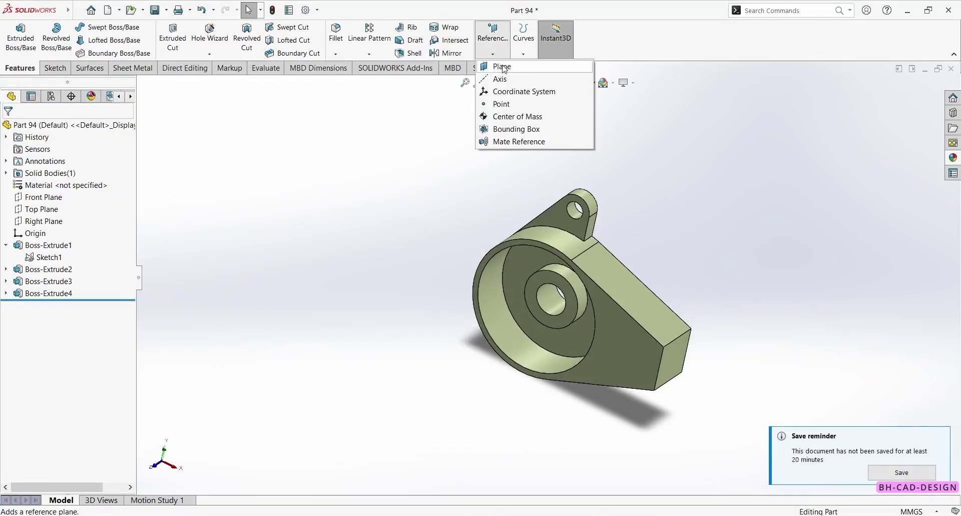
click(500, 67)
mouse_move(621, 287)
middle_down()
mouse_move(637, 289)
mouse_move(611, 293)
middle_up()
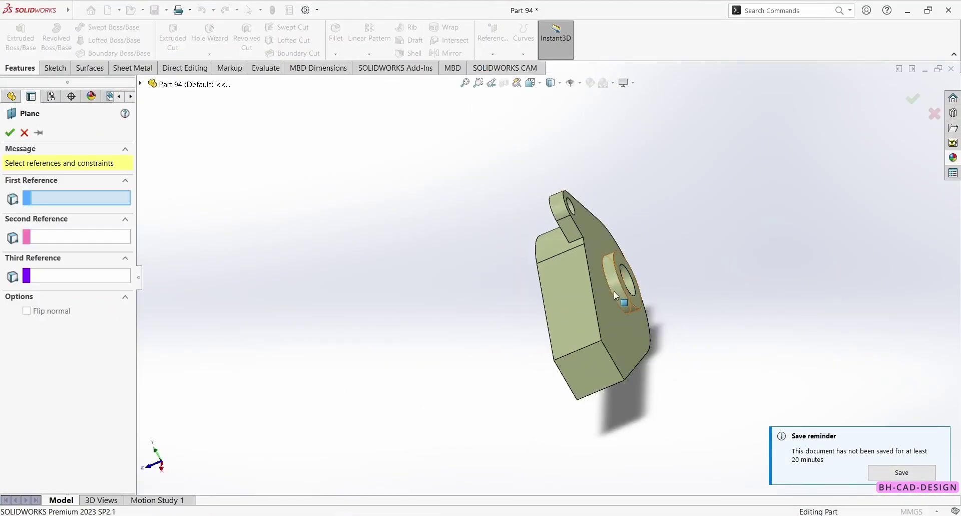
click(614, 309)
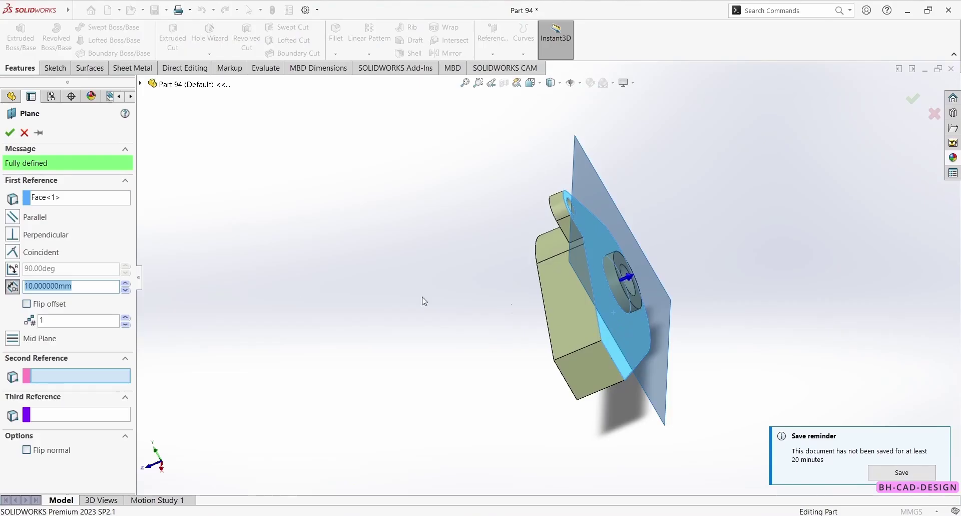
click(27, 304)
drag(83, 287, 3, 287)
click(100, 284)
text(13)
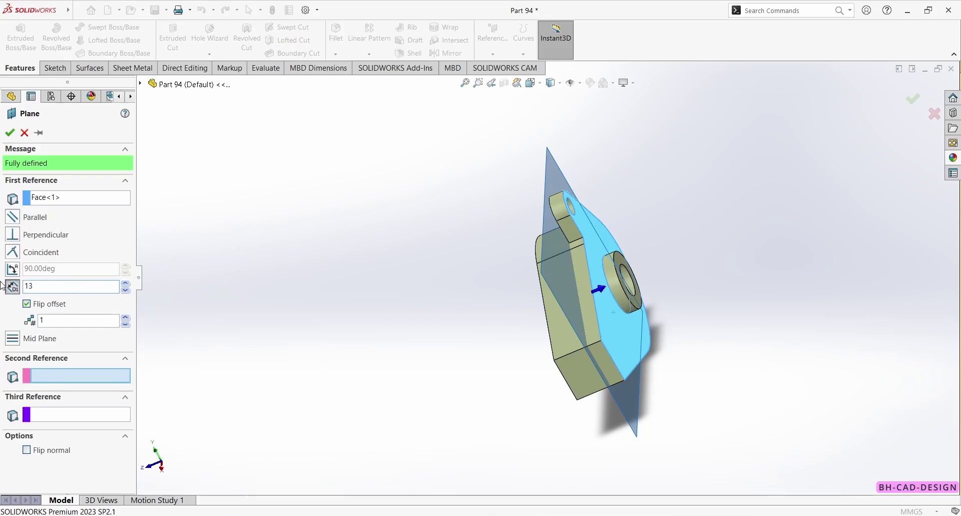
key(Return)
key(Return)
Mirror the lug extrusion Boss-Extrude4 about Plane1.
middle_drag(293, 256, 324, 184)
click(325, 186)
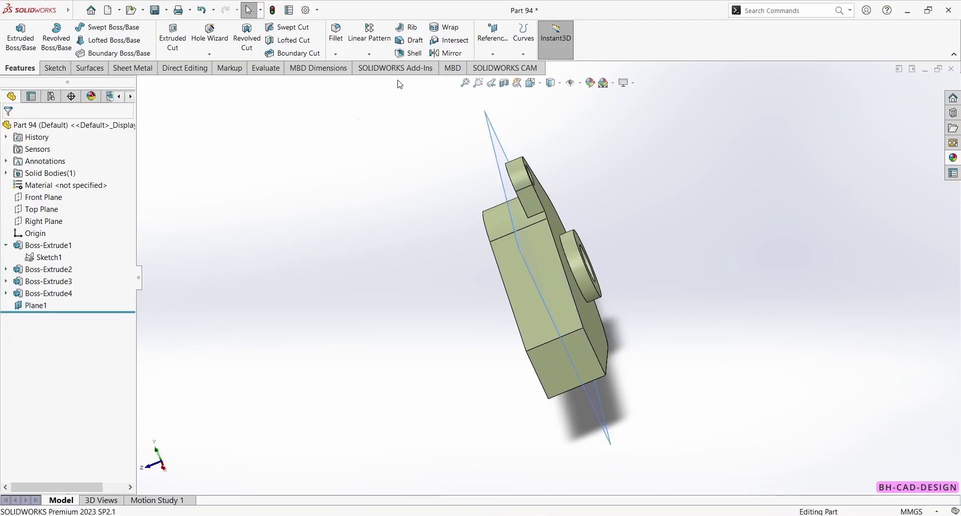
click(446, 53)
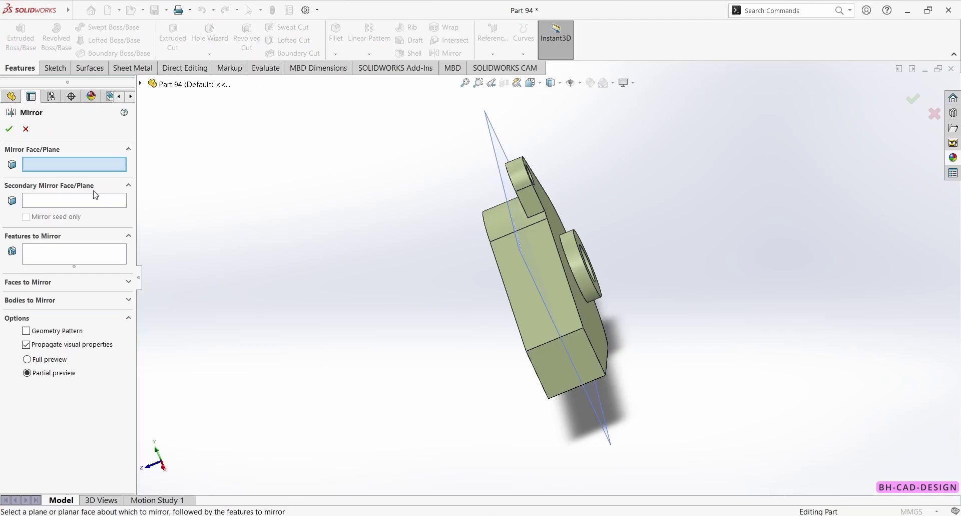
click(501, 153)
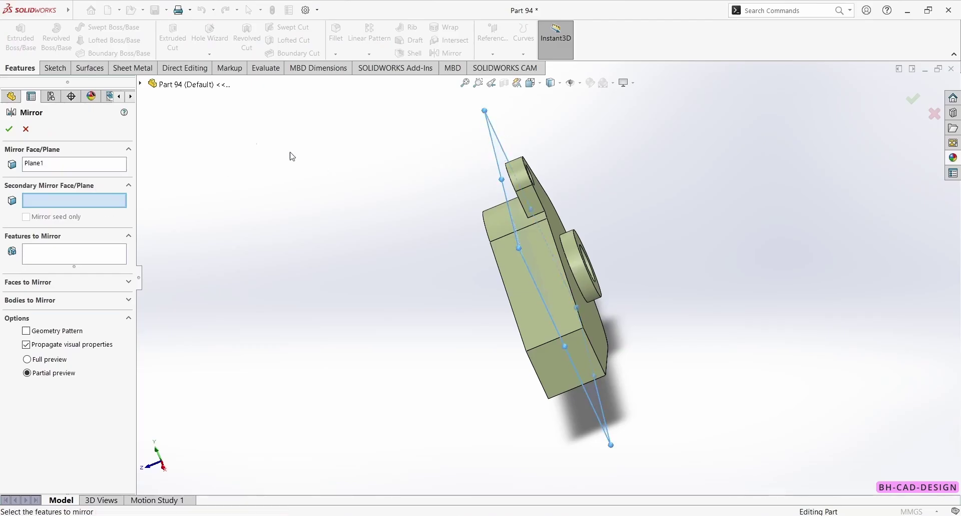
click(57, 258)
click(141, 83)
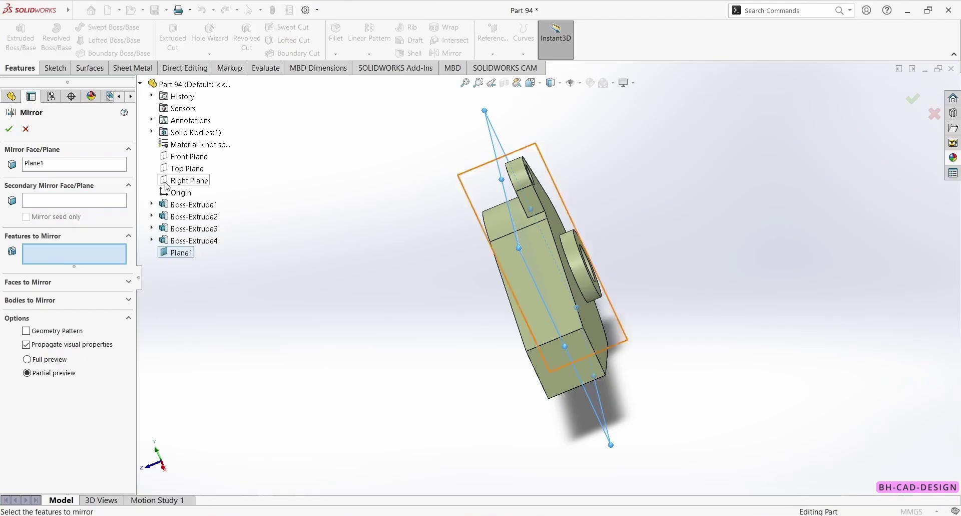
click(186, 241)
click(9, 129)
Hide Plane1 in the model view.
middle_drag(267, 175, 586, 211)
click(587, 211)
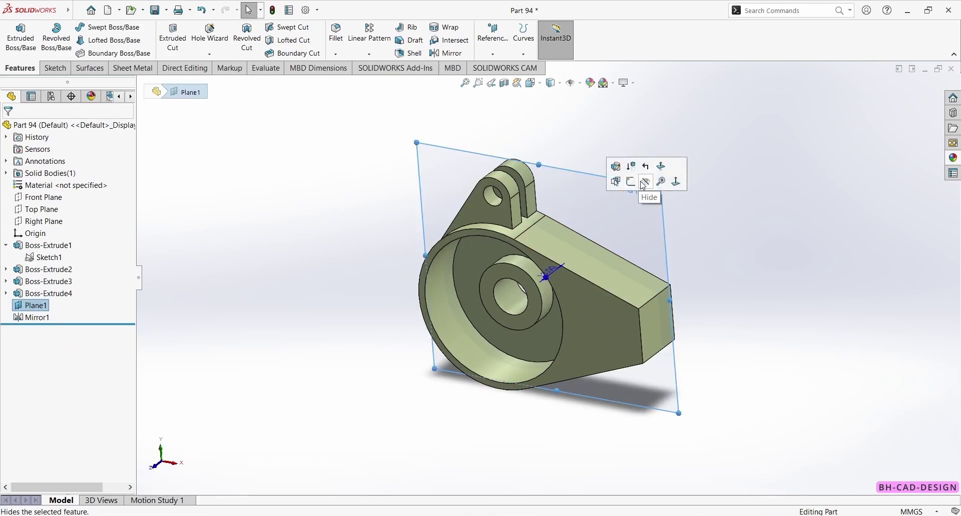
click(647, 191)
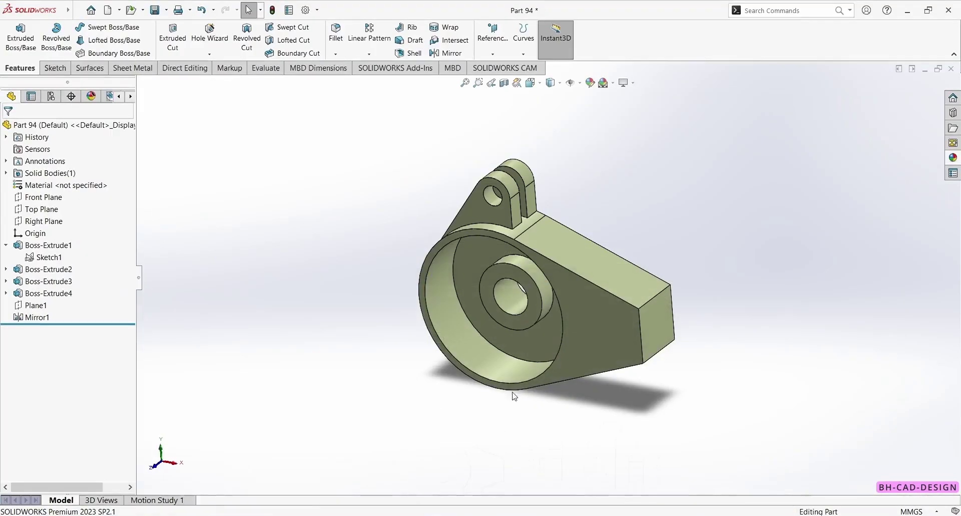
On the tapered arm's rectangular end face, sketch a circle about 16 mm in diameter and a smaller concentric circle inside it.
click(663, 308)
click(707, 284)
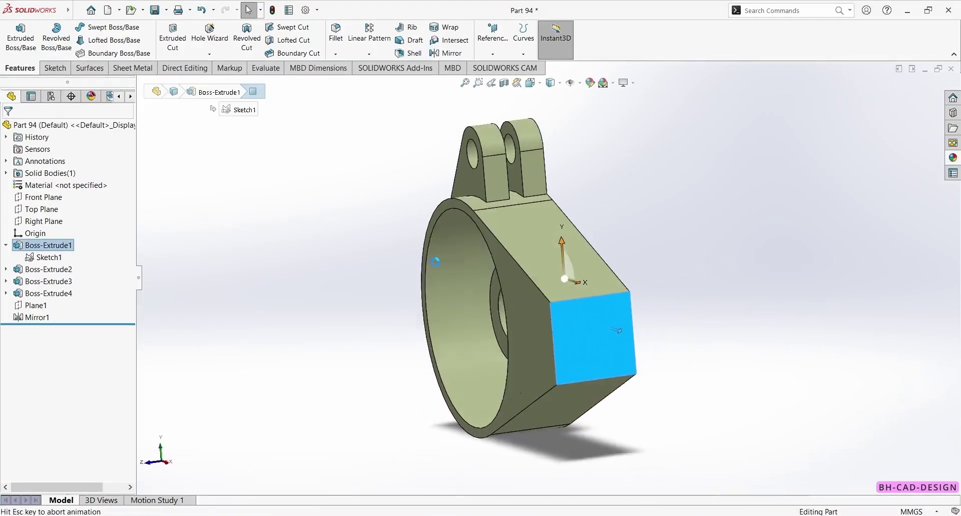
click(114, 27)
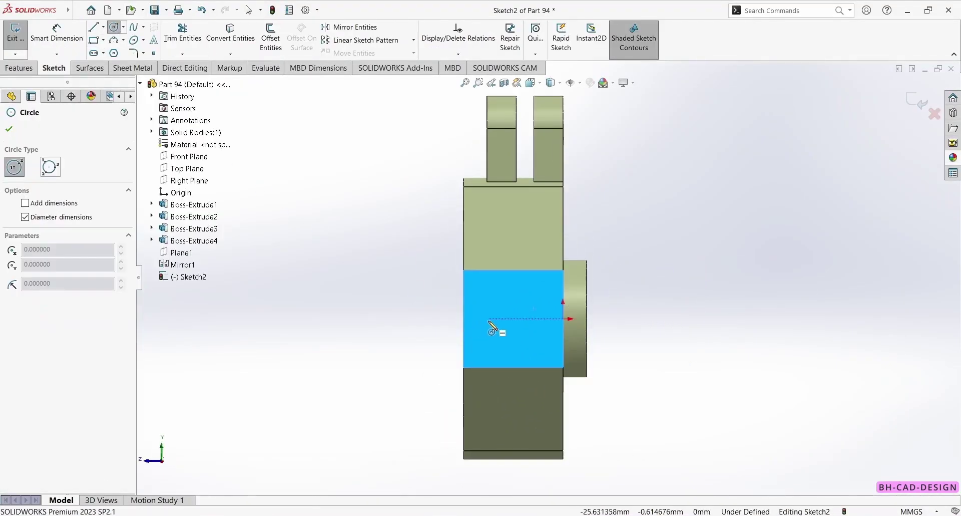
drag(498, 319, 521, 319)
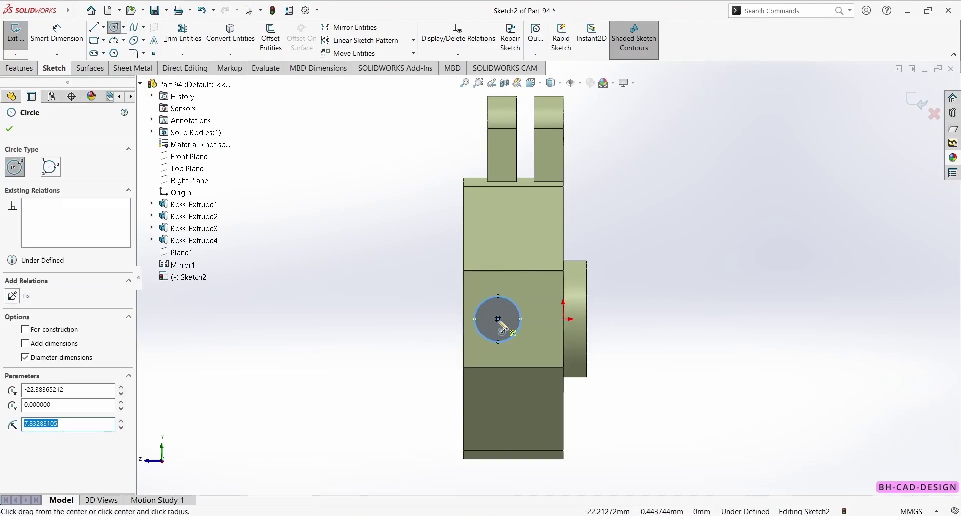
key(Escape)
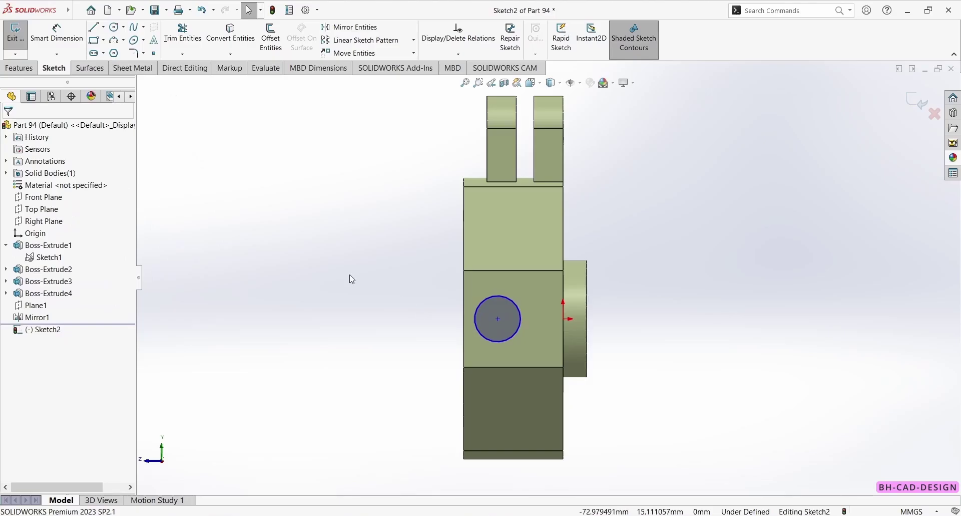
right_drag(350, 275, 399, 218)
click(115, 27)
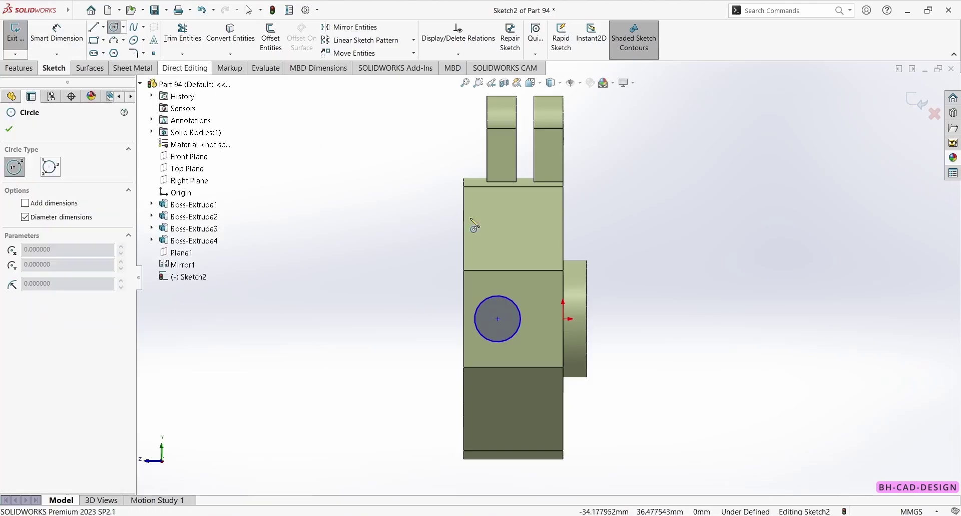
scroll(470, 303, down, 3)
click(518, 329)
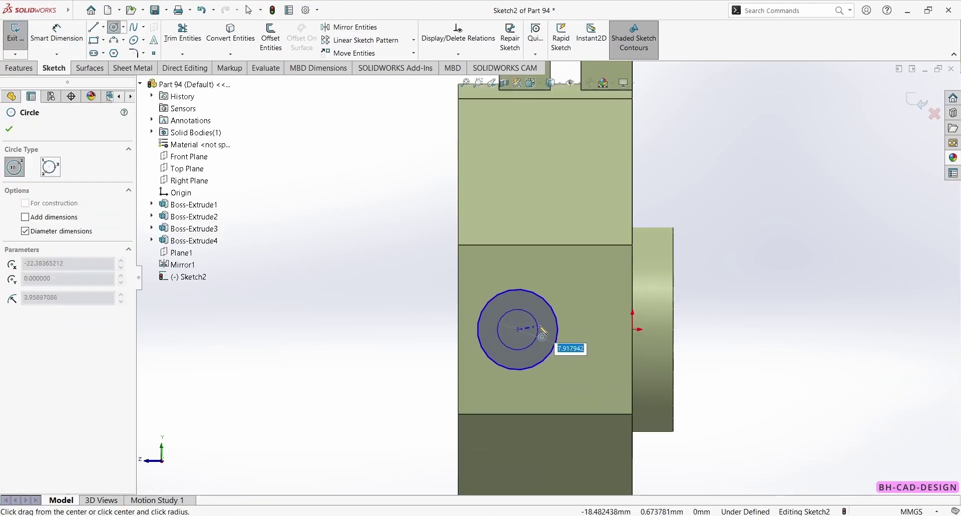
click(542, 331)
Dimension the outer circle's diameter to 12 mm and the inner circle's diameter to 8 mm.
right_drag(408, 338, 435, 303)
click(481, 316)
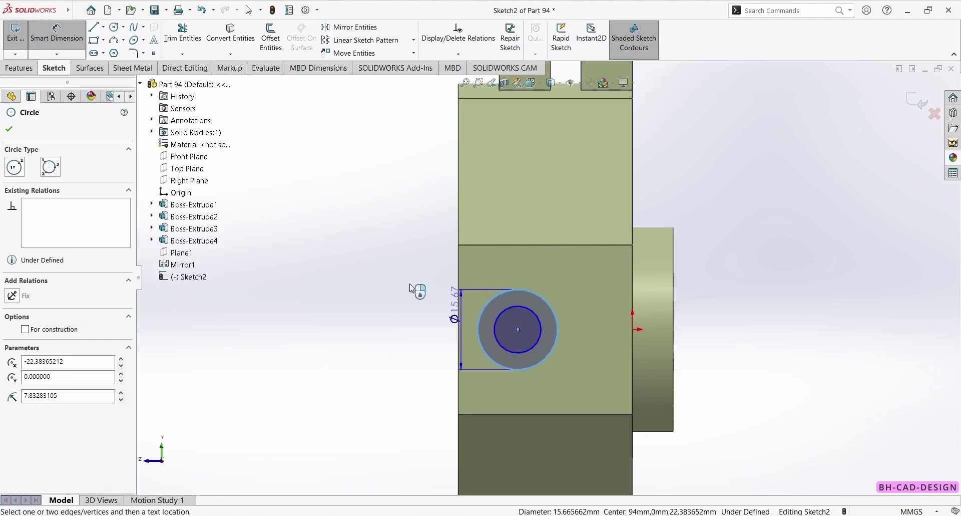
click(326, 240)
text(12)
key(Return)
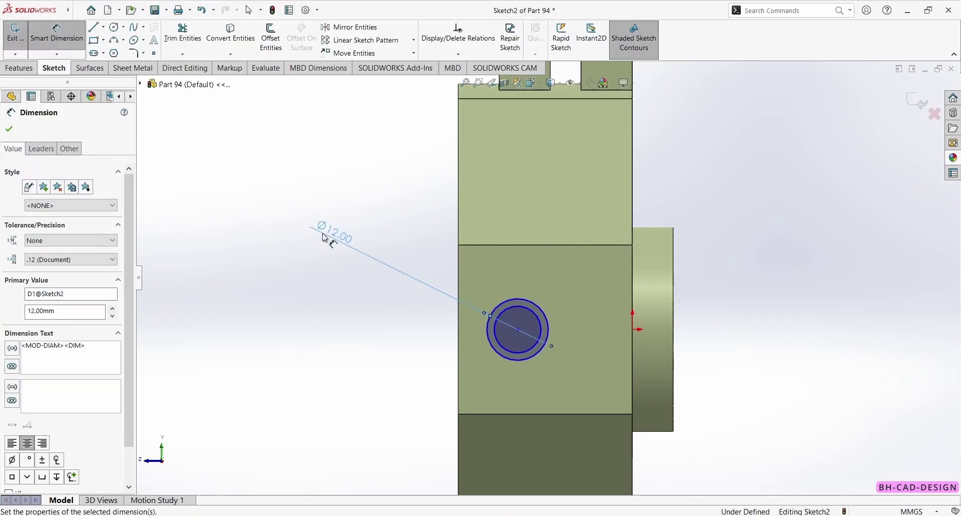
click(498, 351)
click(505, 353)
click(342, 356)
text(8)
key(Return)
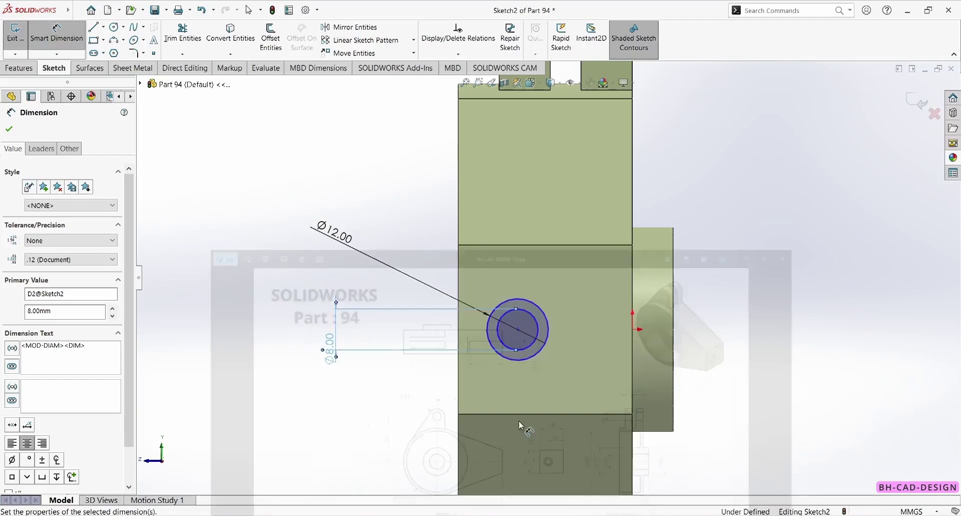
Dimension the circles' centre 22 mm from the housing's hub-side edge.
click(547, 326)
click(632, 278)
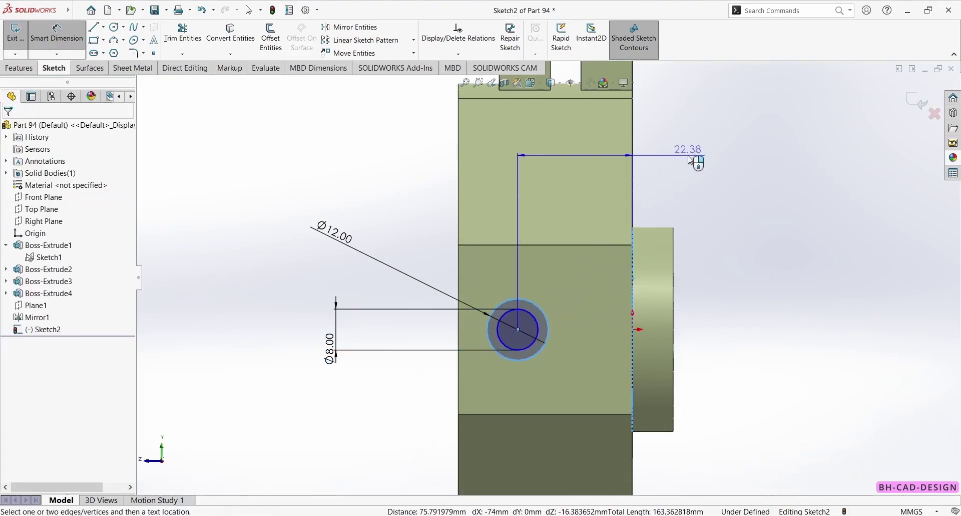
click(691, 160)
text(2)
key(Return)
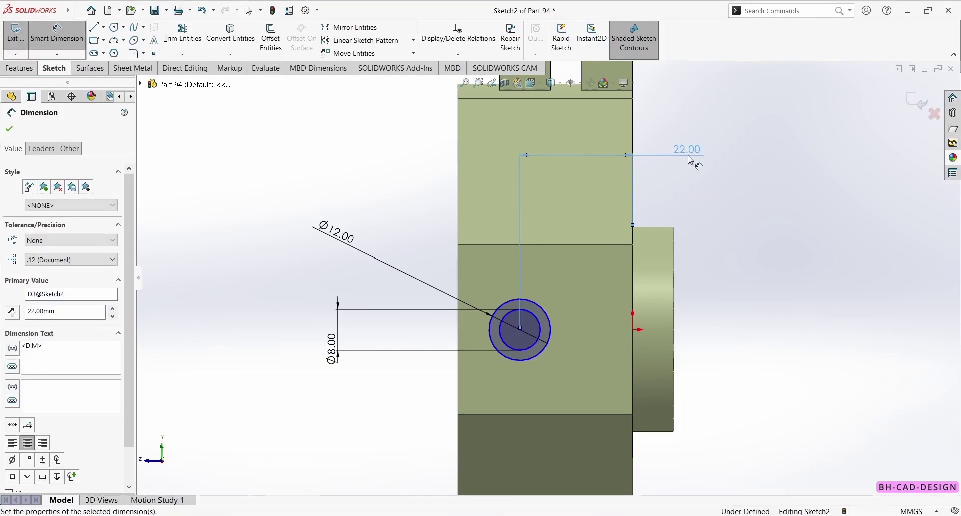
click(547, 318)
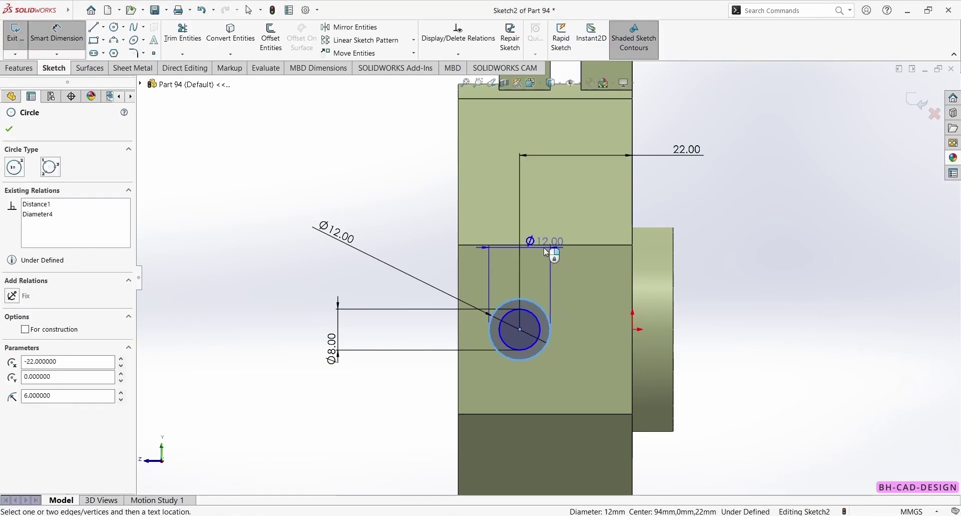
click(542, 245)
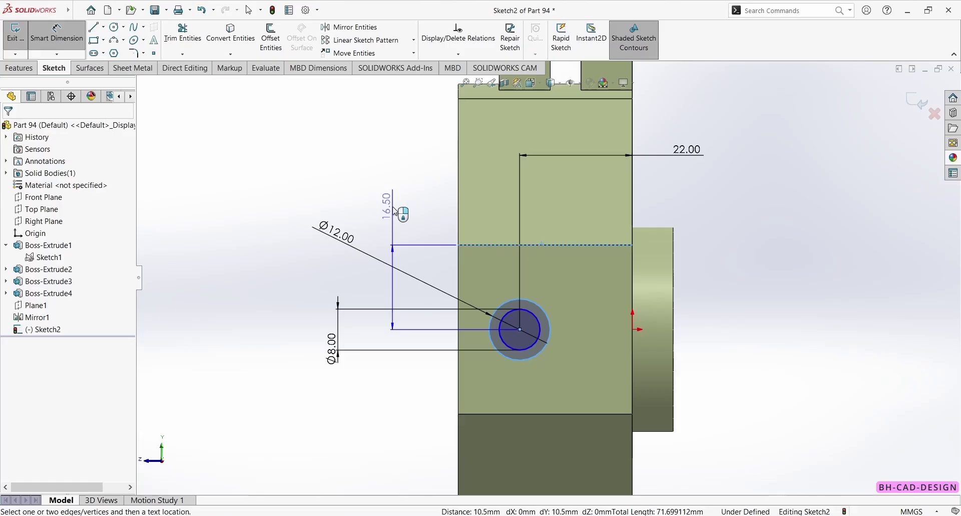
key(Escape)
key(Escape)
click(520, 330)
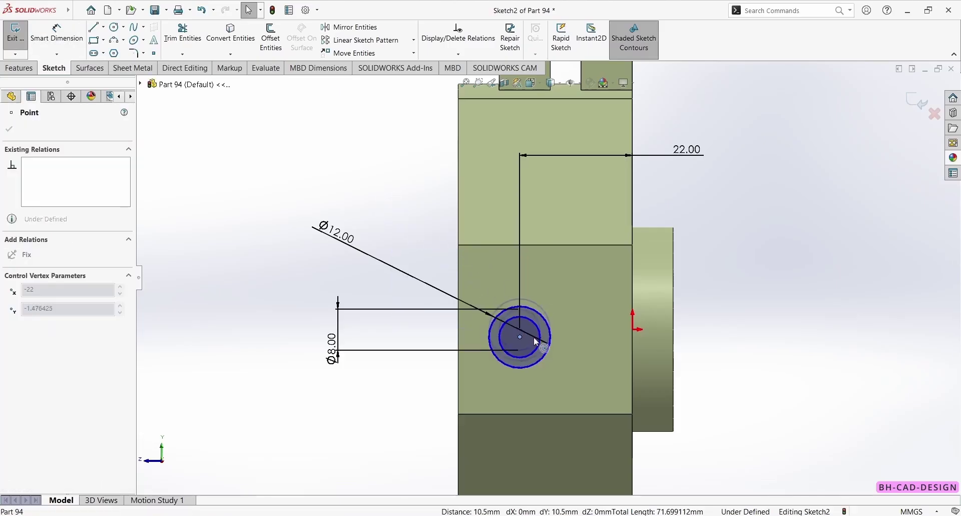
key(Escape)
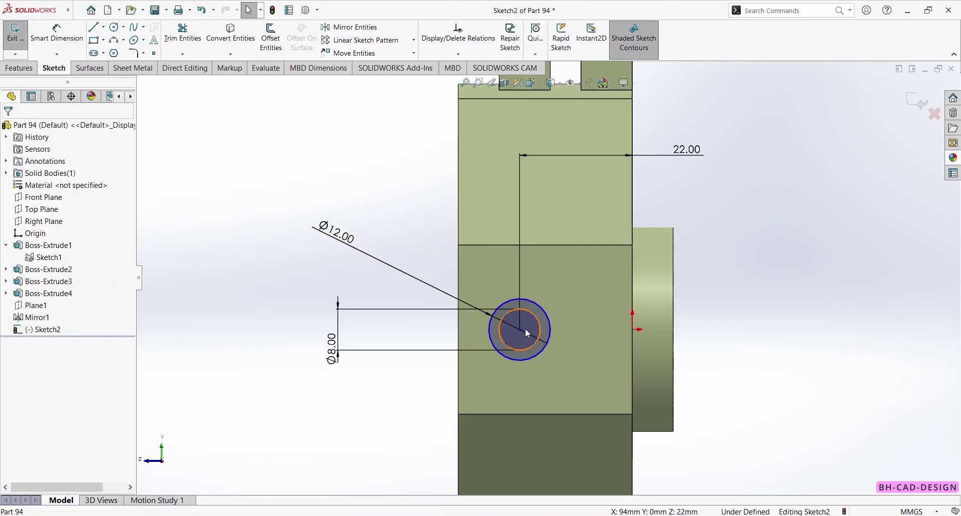
Add a Horizontal relation between the circles' centre and the origin.
click(520, 330)
ctrl+click(633, 329)
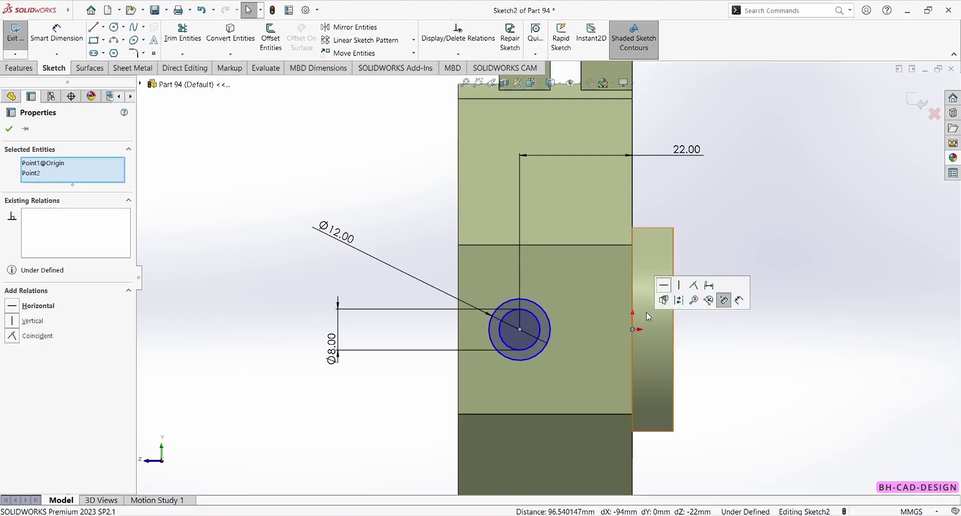
click(664, 285)
key(Escape)
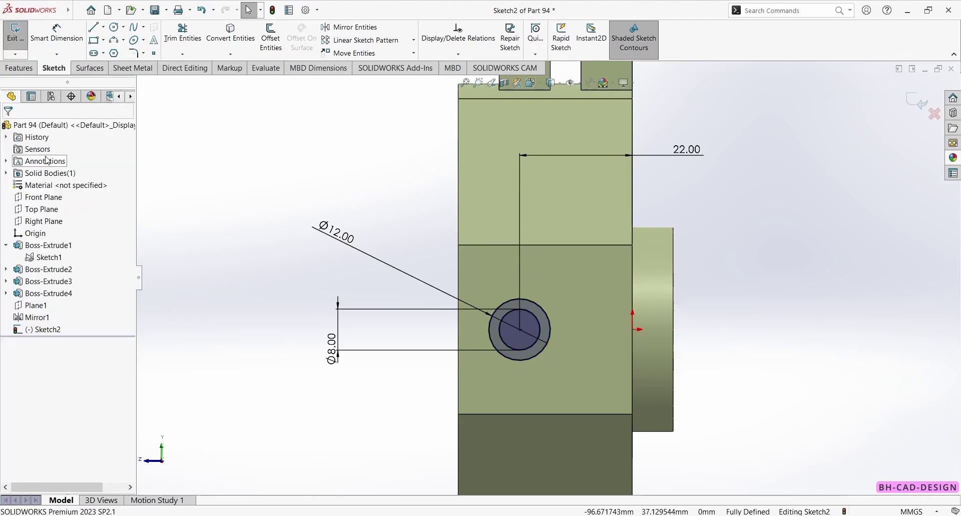
Check the reference drawing and cut-extrude both the ring and inner-circle regions of Sketch2 to a 47 mm blind depth.
click(19, 68)
click(172, 48)
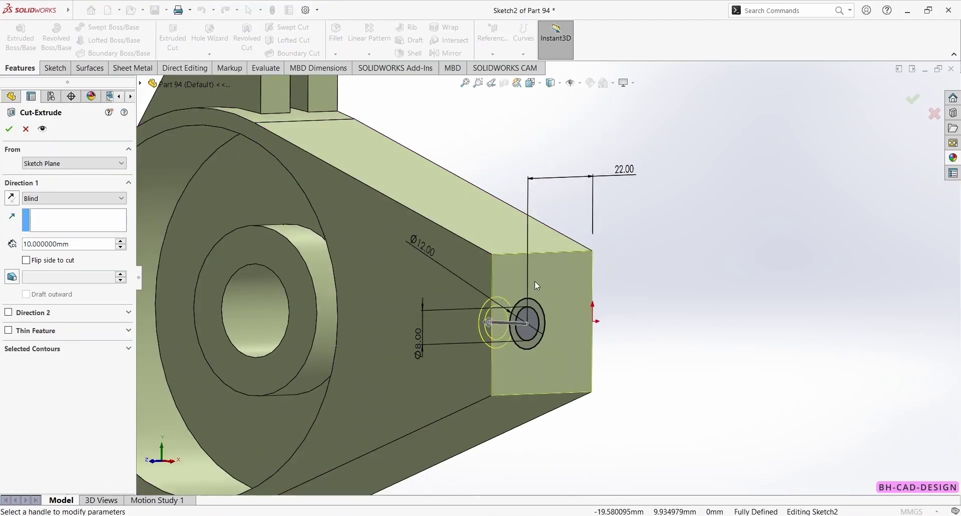
click(42, 348)
scroll(546, 308, down, 3)
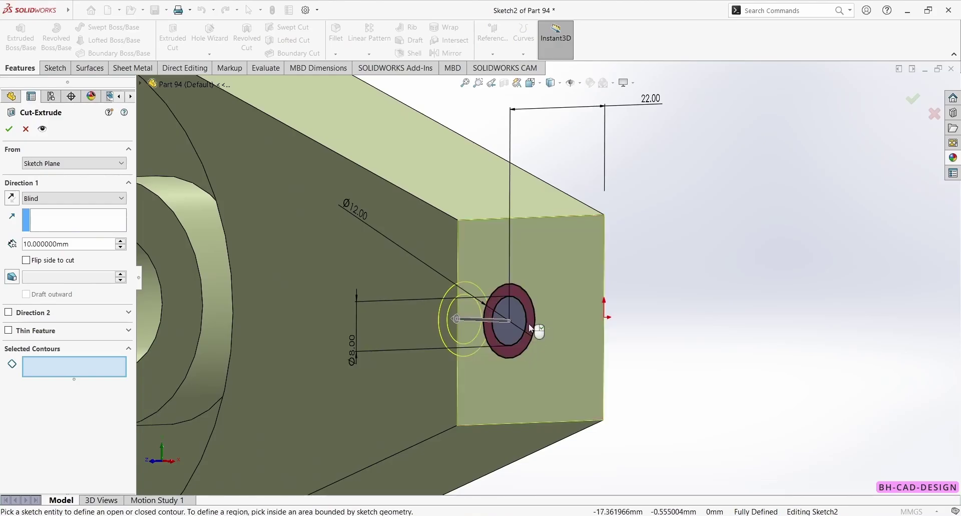
click(532, 328)
click(514, 343)
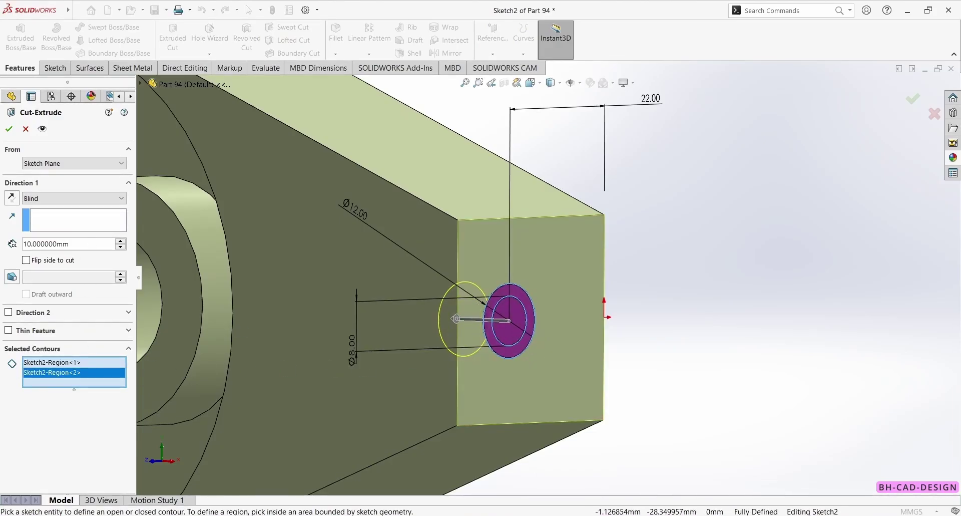
key(alt+Tab)
key(alt+Tab)
drag(71, 244, 3, 244)
text(47)
key(Return)
key(Return)
click(787, 334)
Start another cut-extrude from Sketch2 and limit its selected contours to the inner 8 mm circle region.
middle_drag(698, 312, 660, 309)
scroll(660, 308, up, 2)
click(47, 328)
click(5, 329)
click(48, 341)
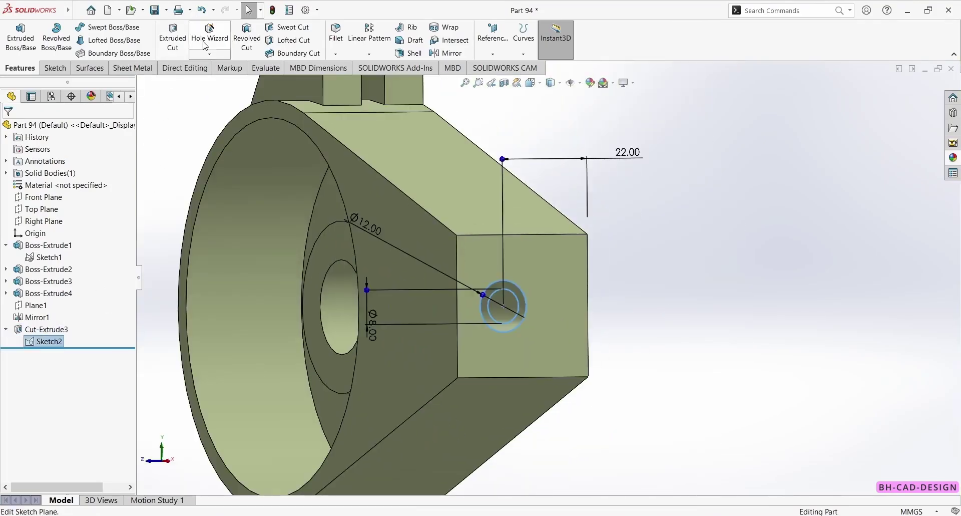
click(171, 49)
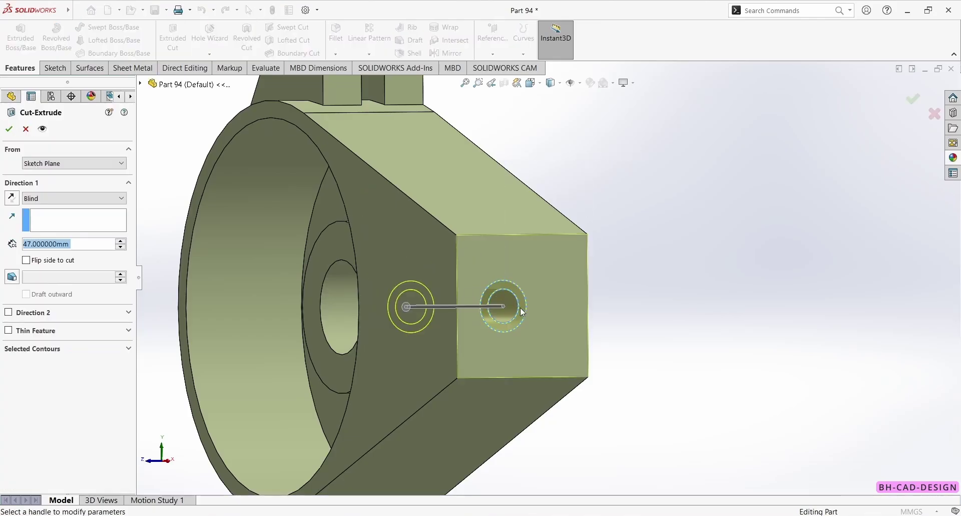
click(70, 348)
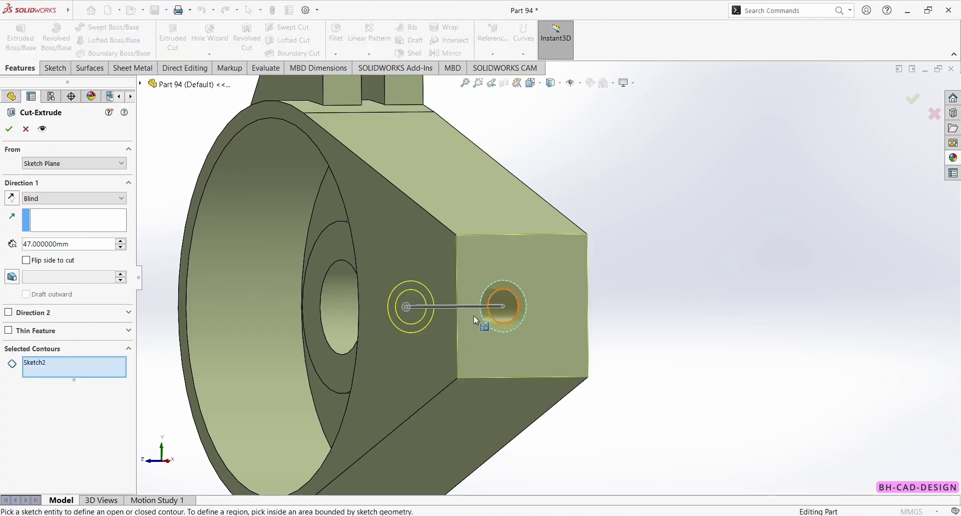
click(79, 364)
right_click(80, 364)
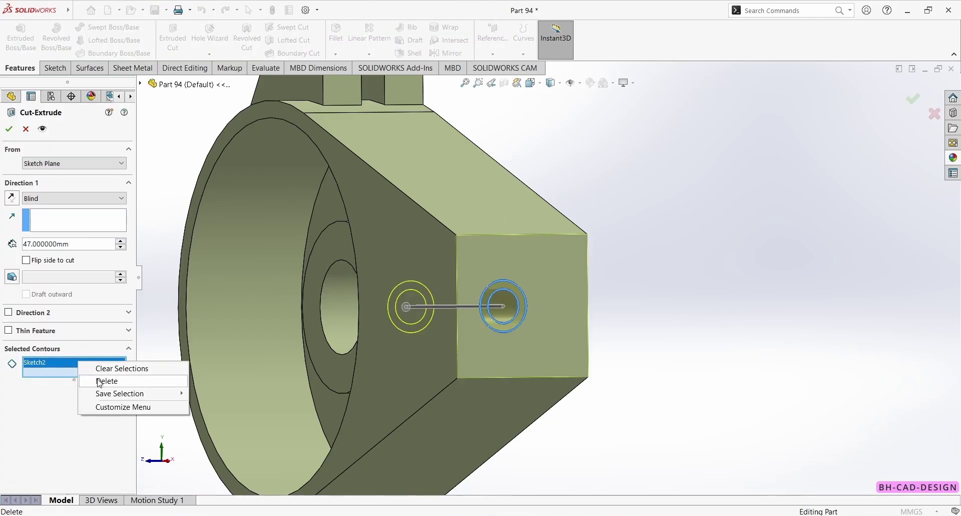
click(100, 369)
click(504, 311)
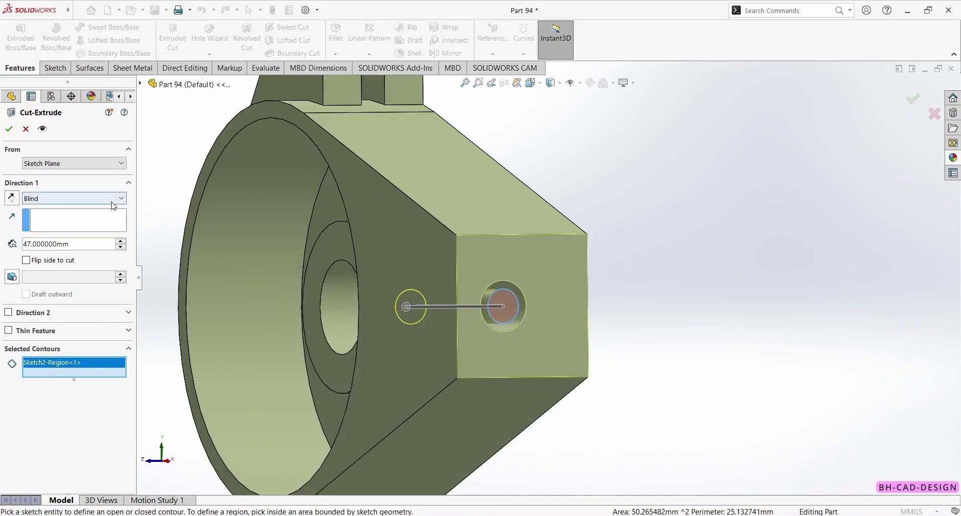
Set the inner circle's cut to end Up To Next and complete it through the housing wall.
click(88, 198)
click(93, 236)
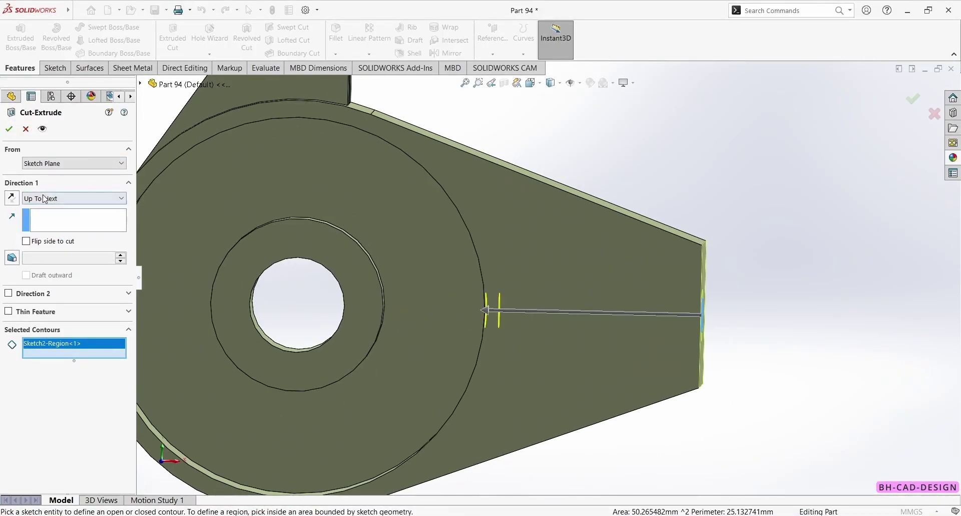
click(9, 128)
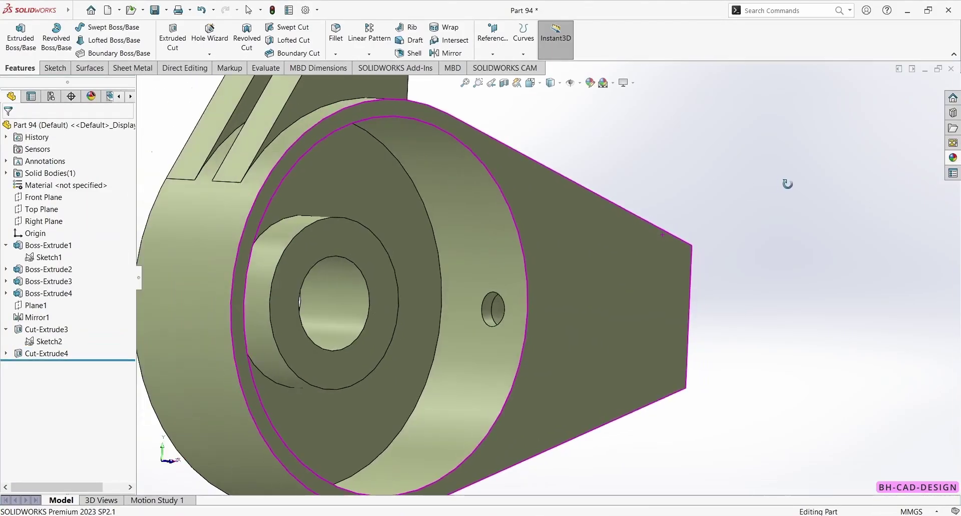
middle_drag(715, 226, 646, 227)
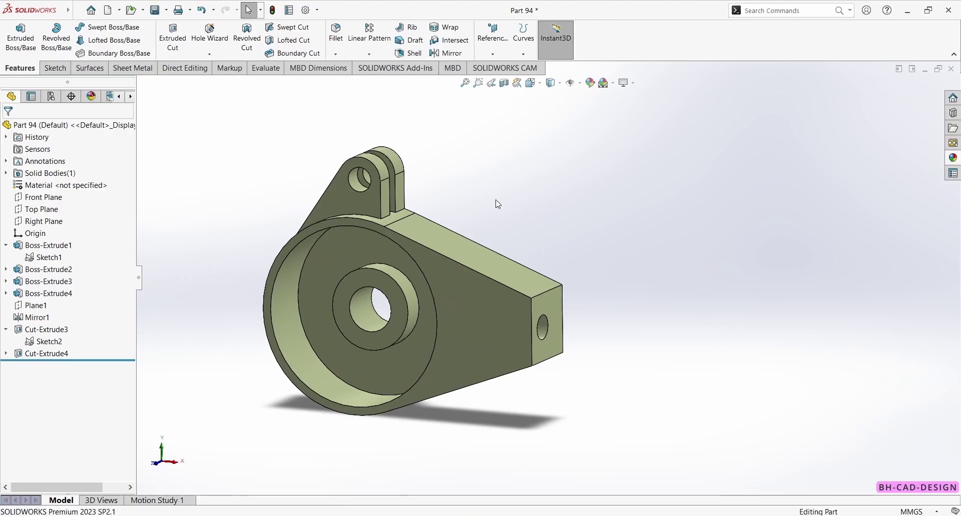
Apply a light grey colour to the housing's recessed face, the hub faces and bore, the arm's 12 mm hole and both lug holes.
click(320, 290)
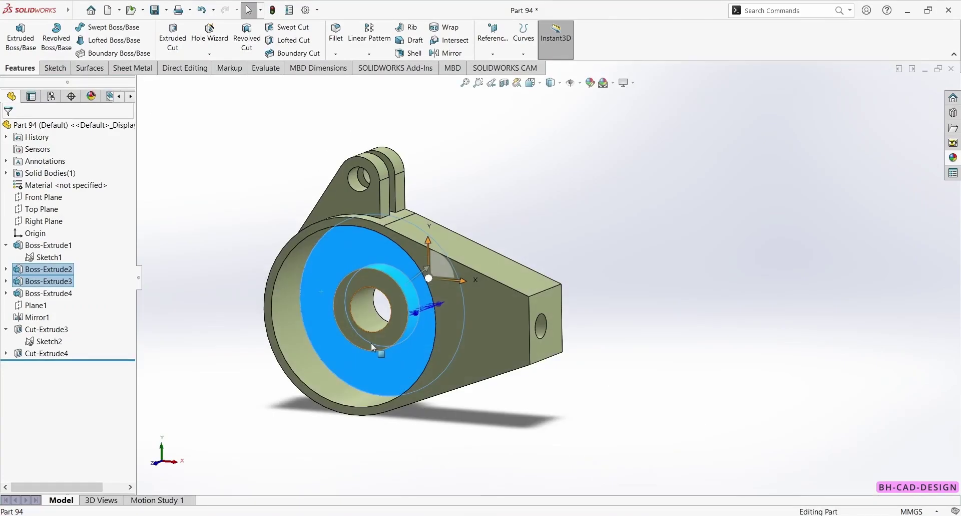
drag(373, 345, 377, 326)
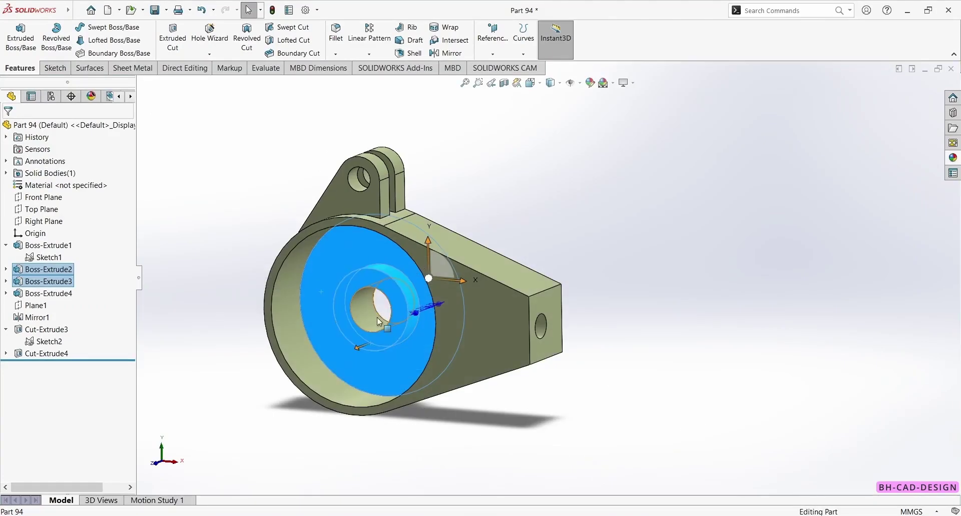
click(543, 328)
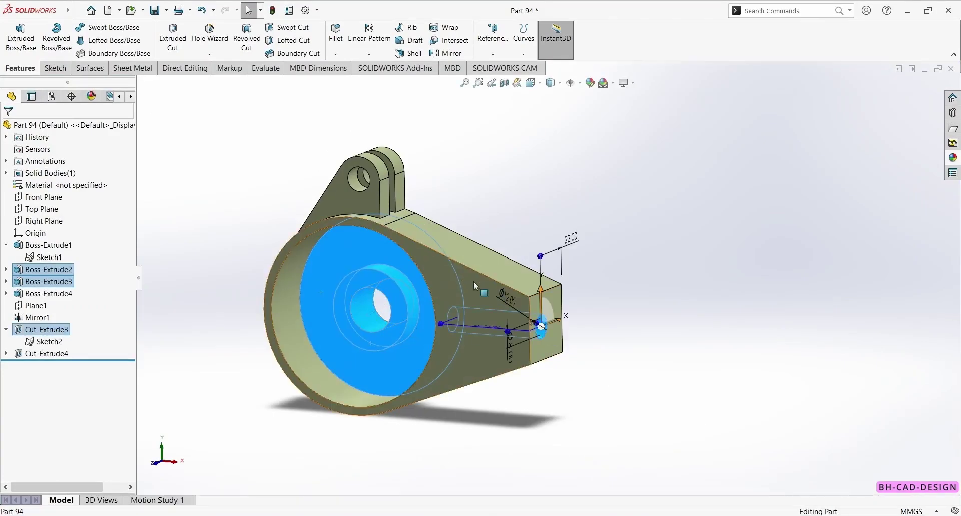
ctrl+click(356, 183)
middle_drag(376, 150, 421, 168)
scroll(403, 202, down, 5)
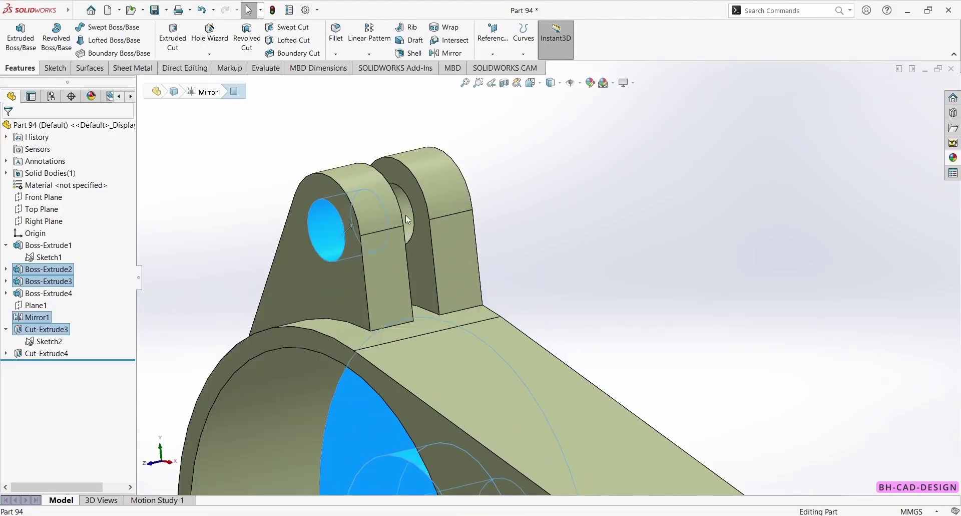
ctrl+click(407, 220)
mouse_move(466, 170)
click(470, 193)
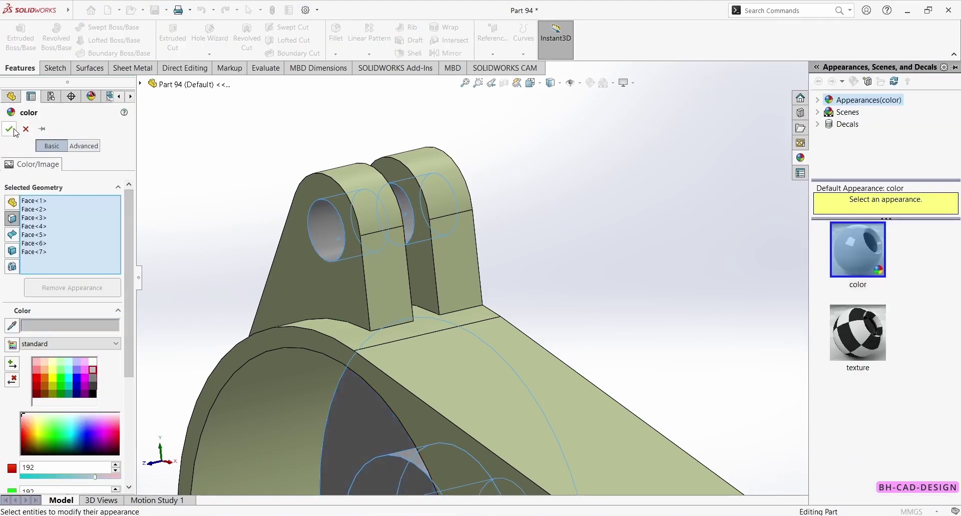
click(9, 129)
Apply the grey colour to the 8 mm hole's face inside the housing wall.
scroll(566, 257, up, 3)
middle_drag(578, 268, 654, 305)
scroll(623, 300, up, 3)
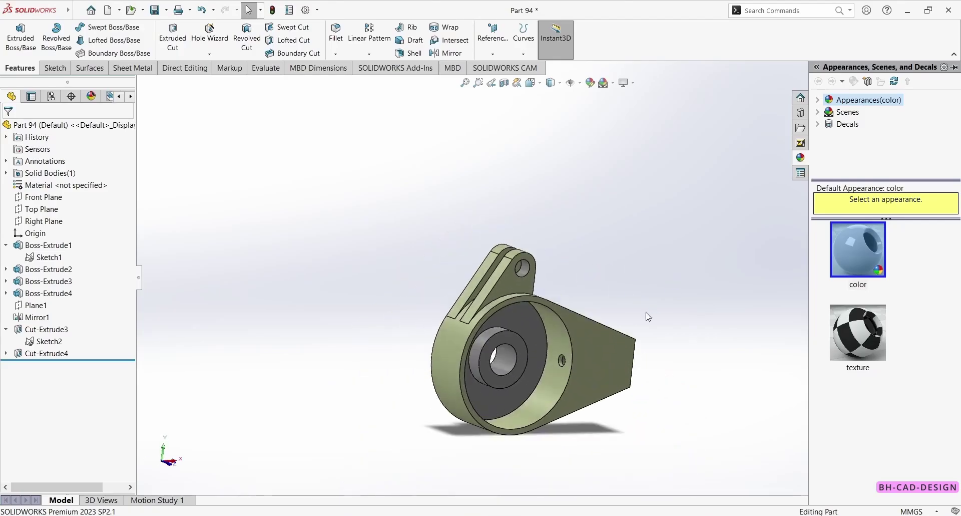
scroll(585, 347, down, 3)
scroll(594, 355, down, 3)
click(646, 314)
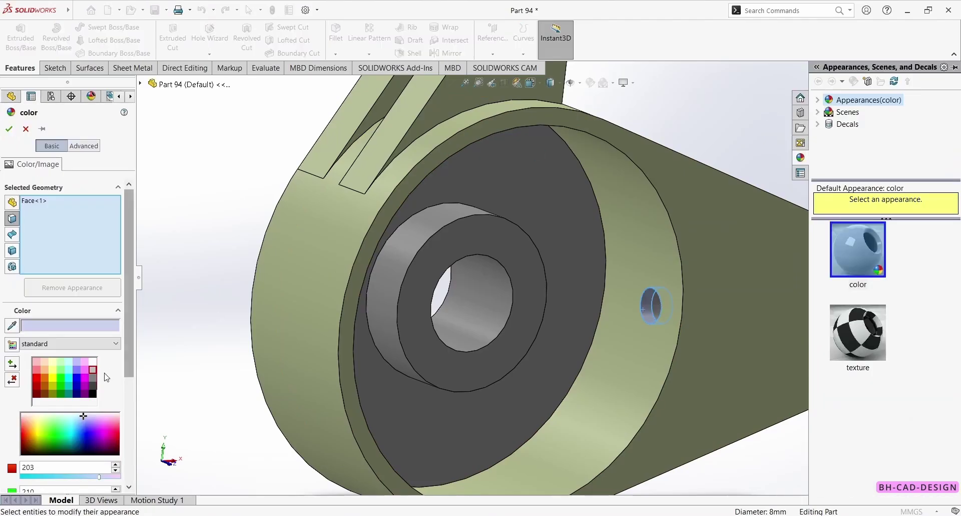
click(8, 130)
Fit the part in an isometric view and turn off its floor shadow in the view display settings.
key(f)
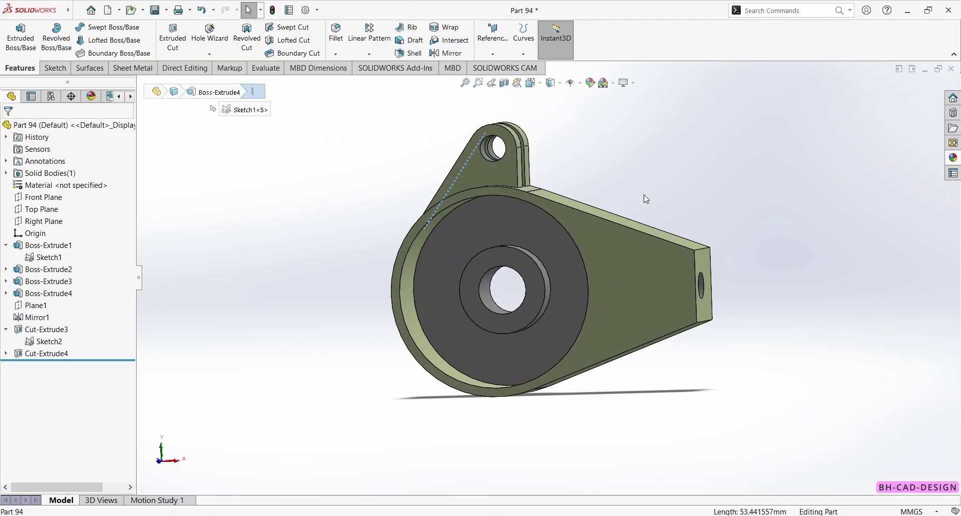
click(645, 194)
scroll(707, 191, down, 2)
key(ctrl+1)
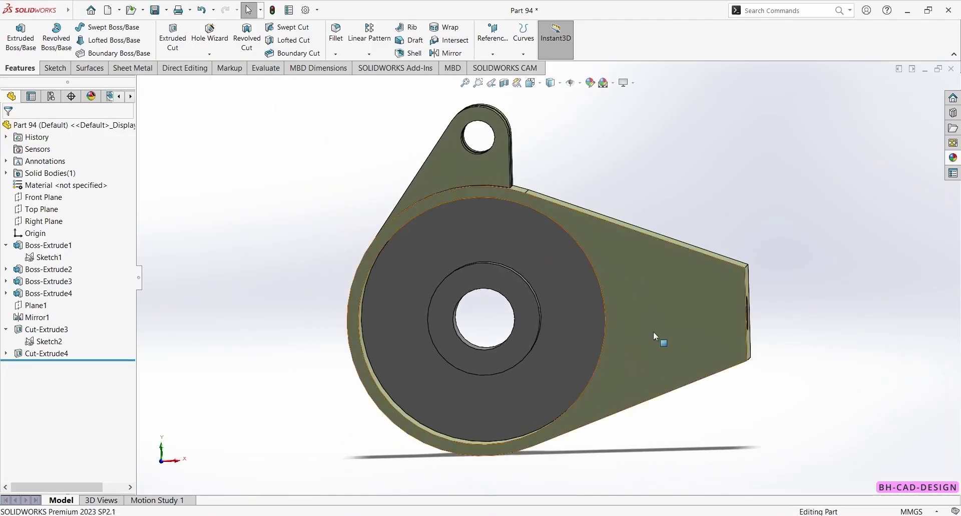
key(ctrl+7)
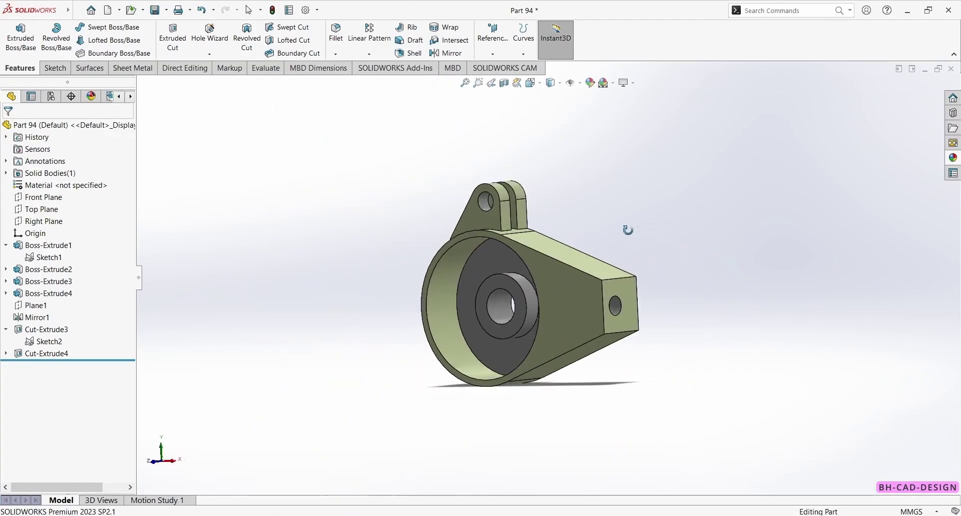
click(627, 82)
click(634, 84)
click(635, 84)
click(650, 97)
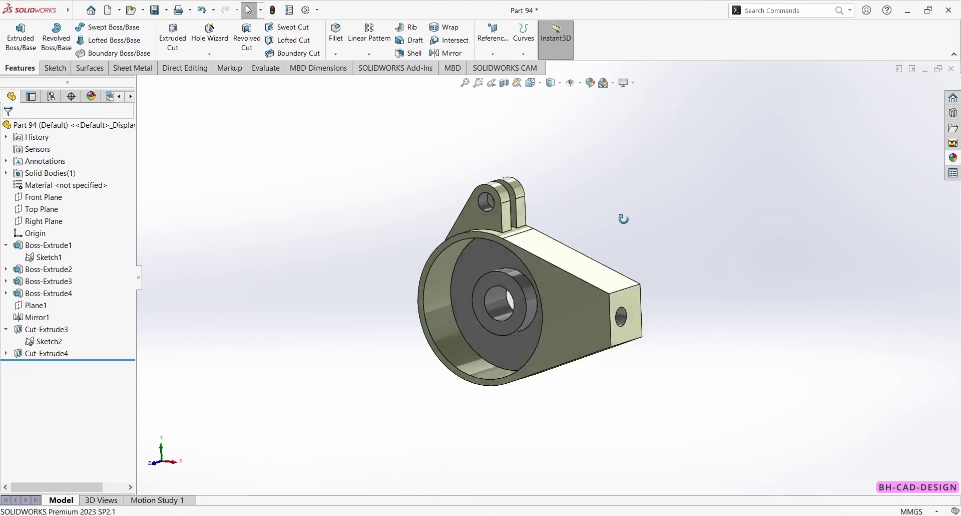
Examine the finished part from several angles, including the lugs, the hub and both ends of the arm's stepped hole.
middle_drag(659, 255, 212, 226)
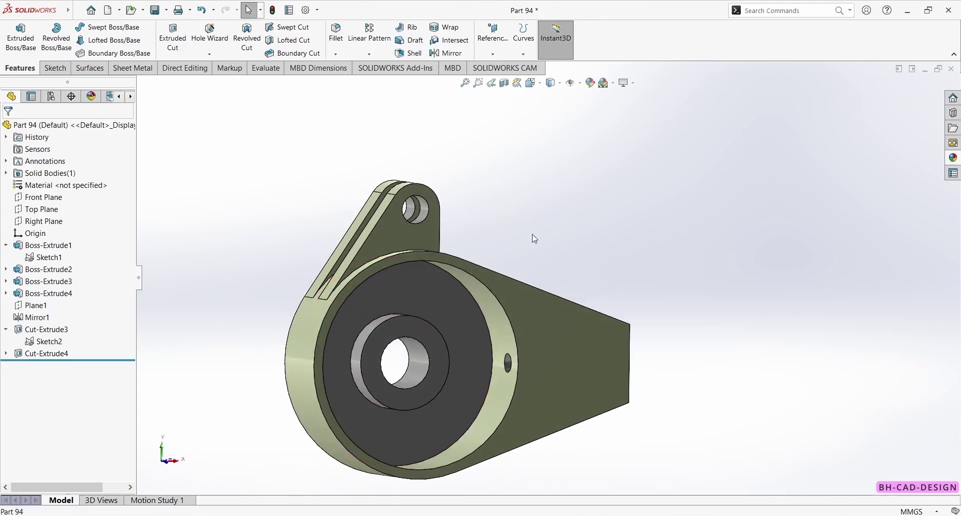
middle_drag(594, 297, 668, 397)
scroll(686, 439, up, 1)
scroll(656, 394, up, 1)
scroll(646, 390, down, 1)
key(f)
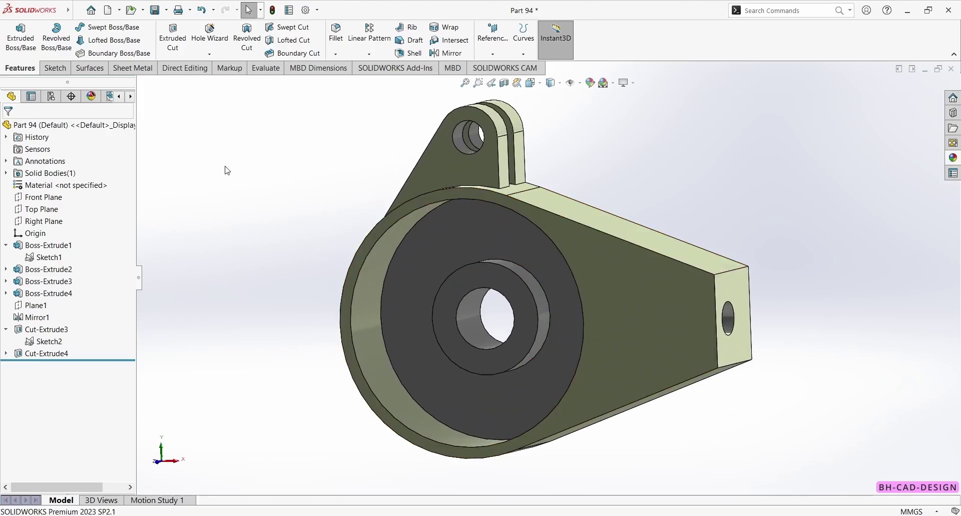